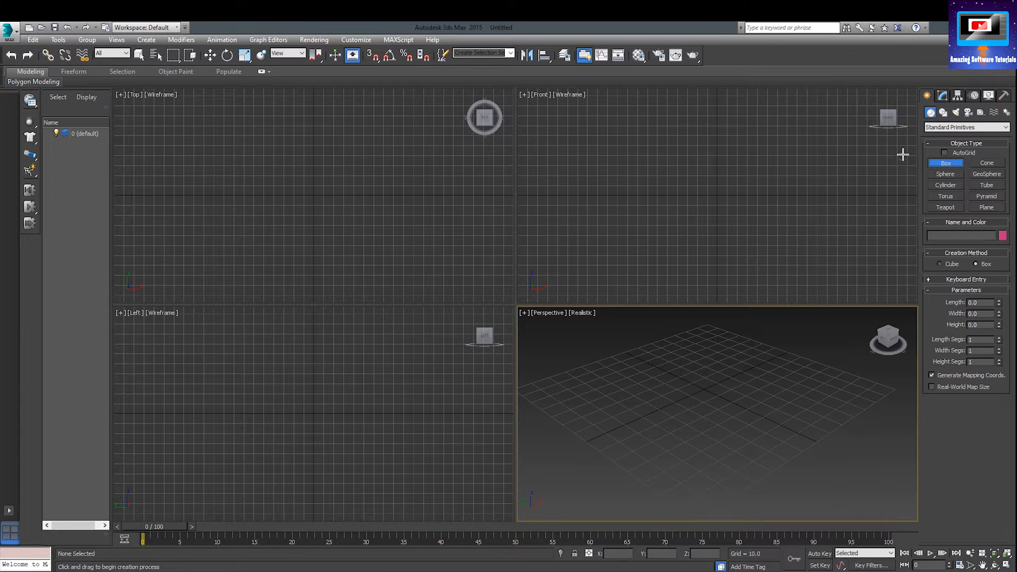
Step: Create a flat box about 28.3 long, 69.2 wide and 3.9 high on the grid in the Perspective view
middle_drag(697, 407, 672, 402)
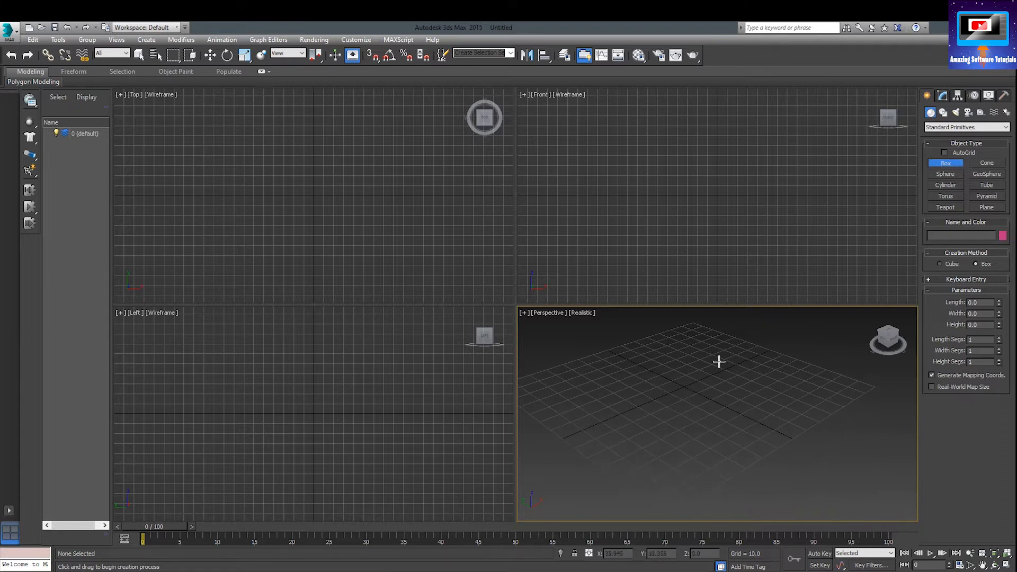
drag(705, 373, 639, 431)
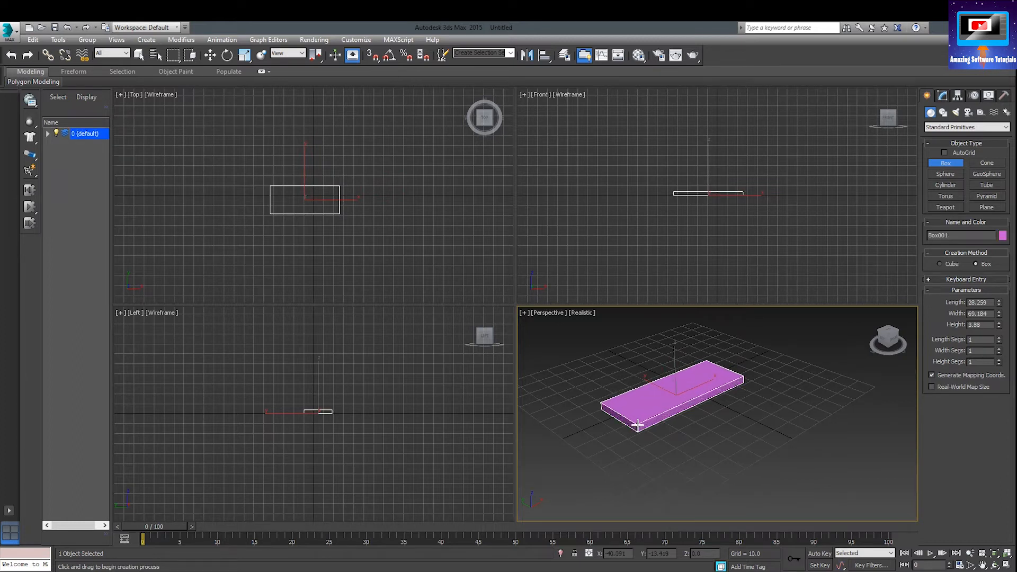
click(639, 423)
right_click(639, 423)
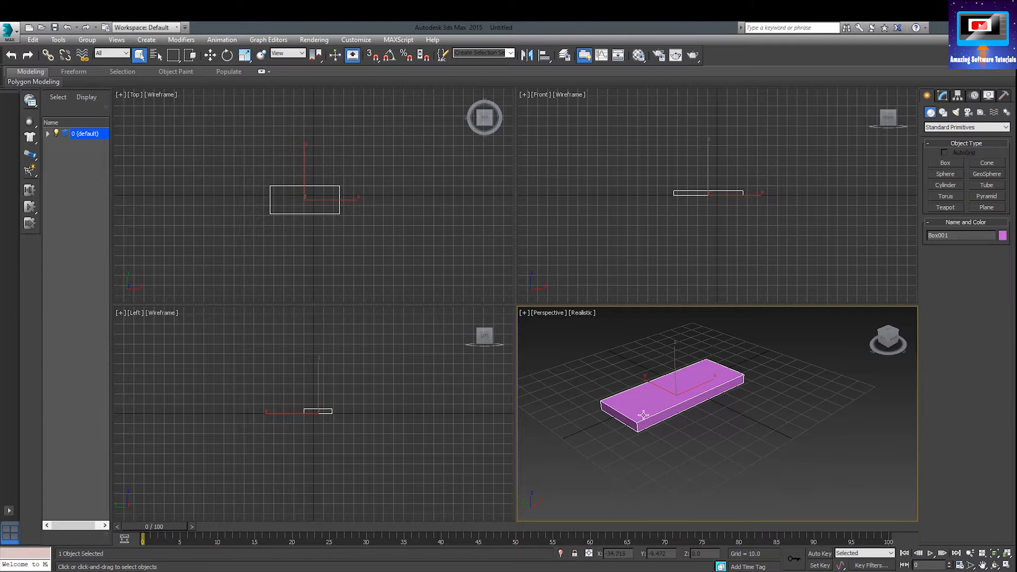
Step: Clone the flat box straight up along Z to a height of about 5.66, so the copy rests above the original
middle_drag(638, 423, 627, 425)
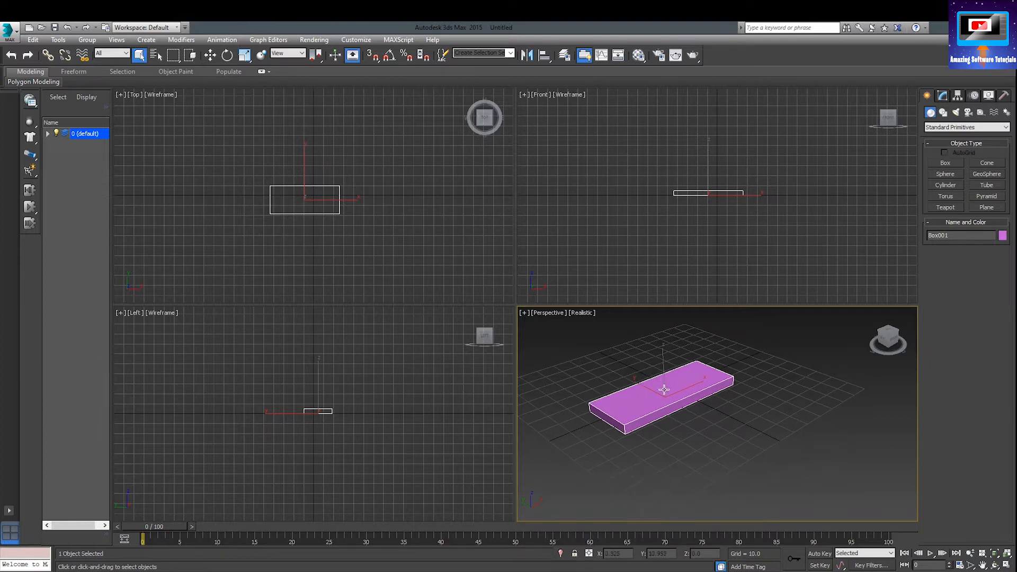
middle_drag(631, 366, 636, 372)
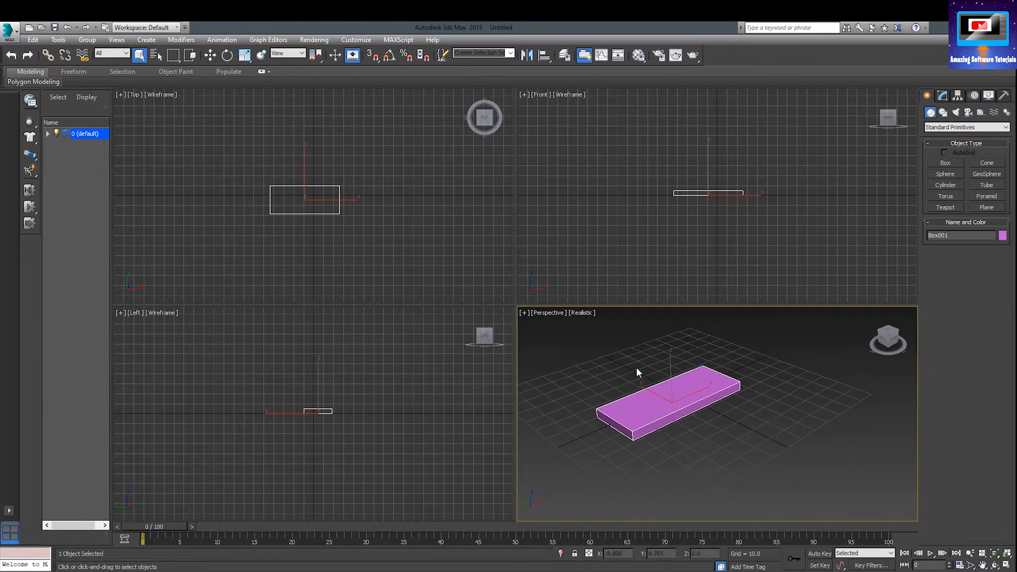
click(210, 55)
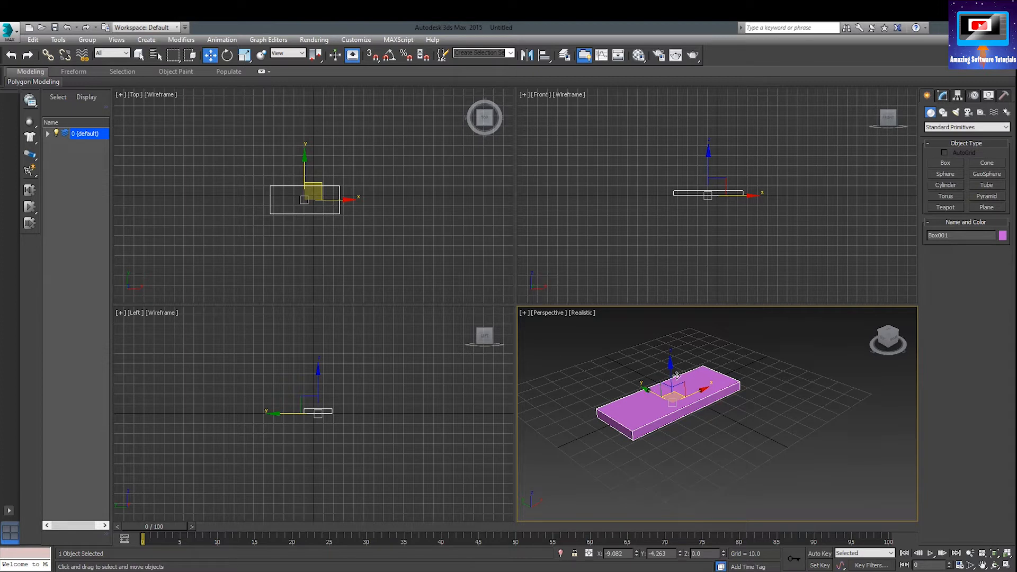
shift+drag(670, 369, 671, 364)
click(513, 345)
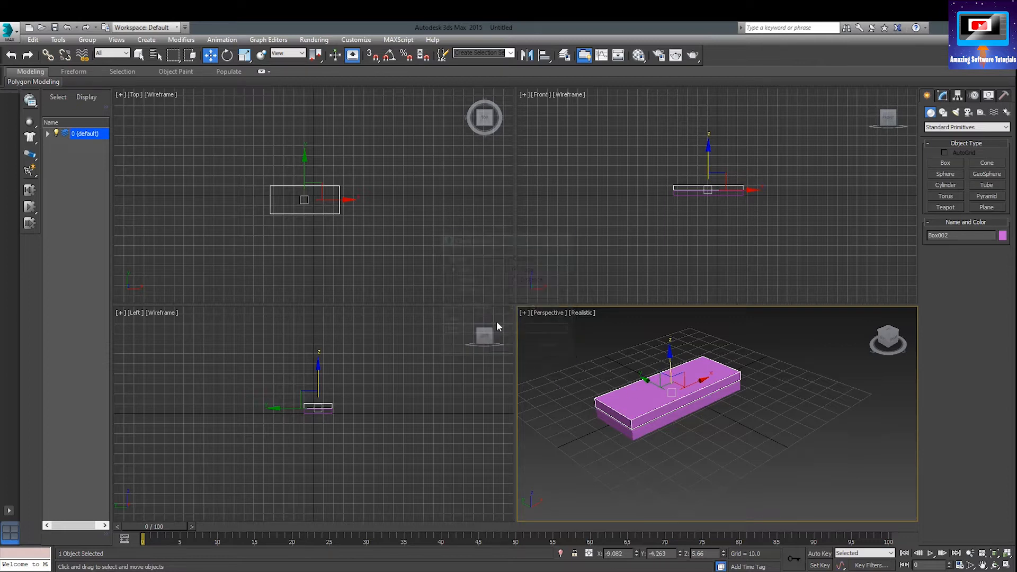
Step: Scale the upper box to about 90% in the XY plane and stretch its height to about 183%
click(244, 55)
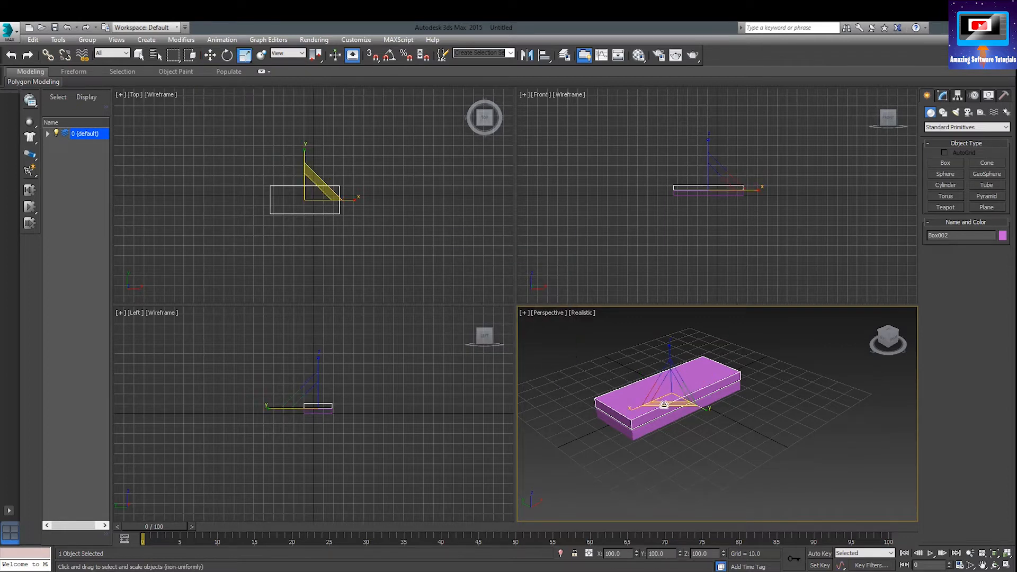
drag(664, 404, 663, 416)
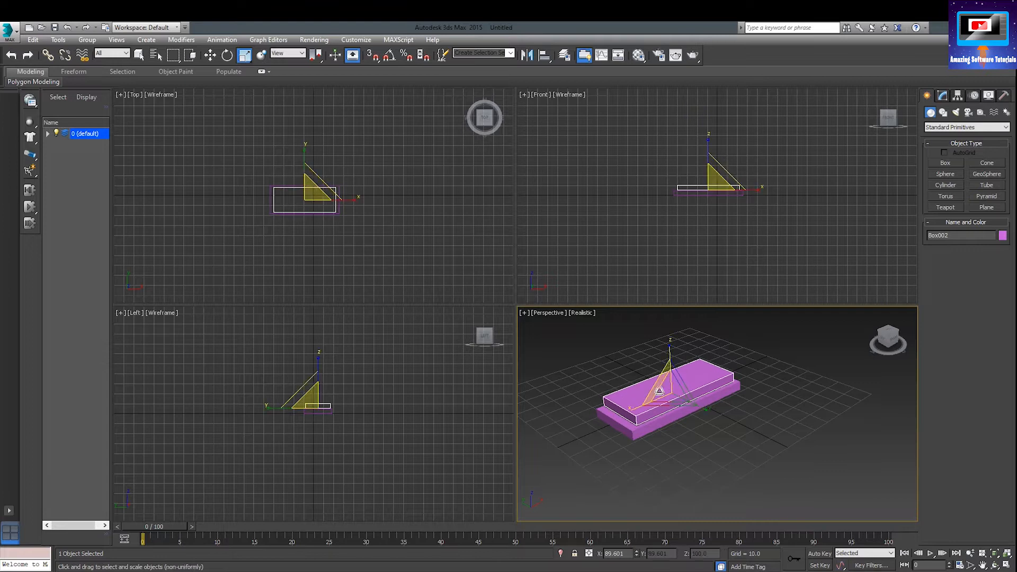
drag(662, 365, 658, 331)
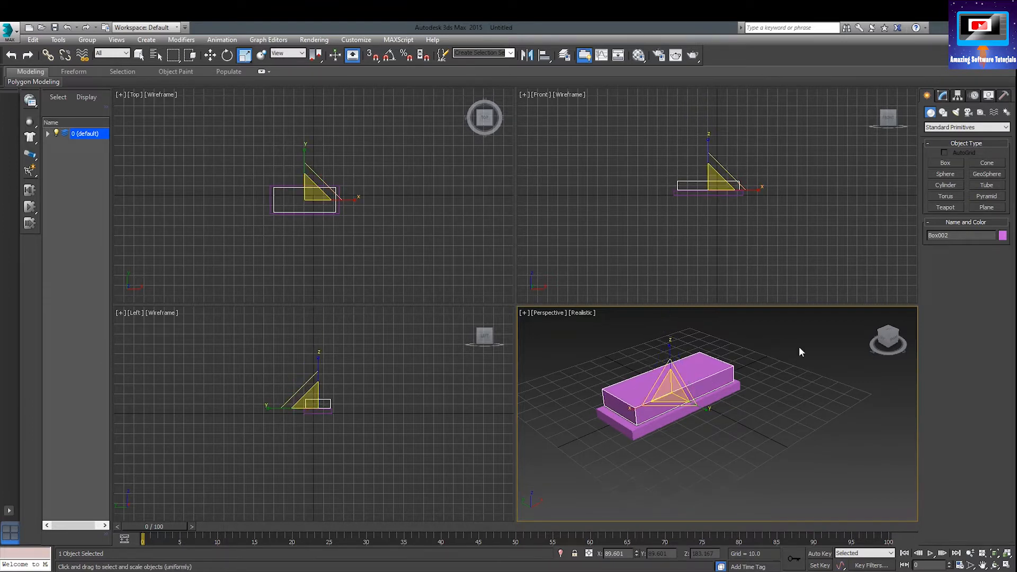
Step: Narrow the upper box slightly along Y and stretch its height to about 240%
drag(889, 339, 876, 342)
scroll(717, 405, up, 3)
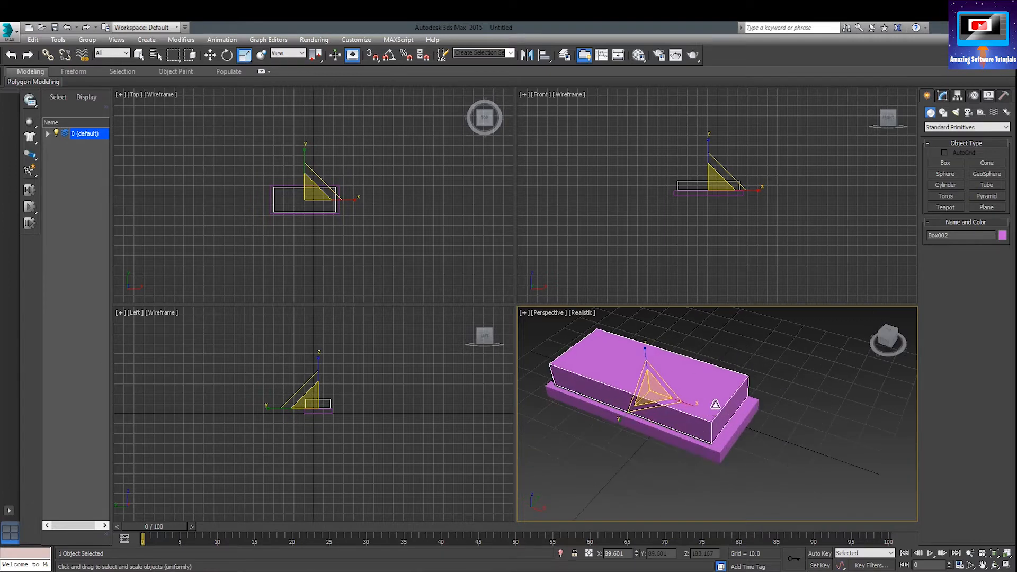
middle_drag(717, 404, 693, 415)
drag(888, 338, 872, 339)
drag(697, 410, 683, 409)
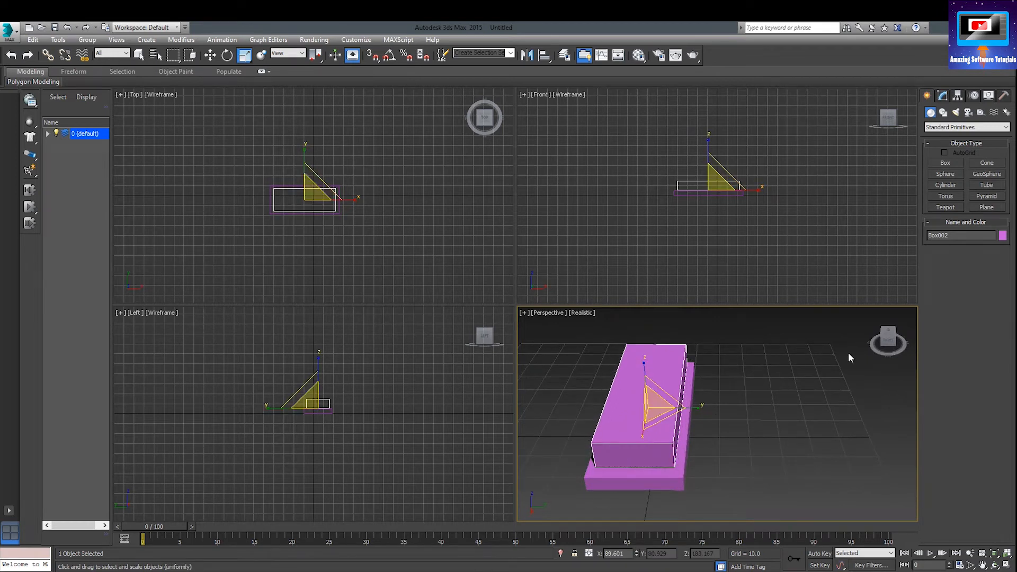
click(888, 336)
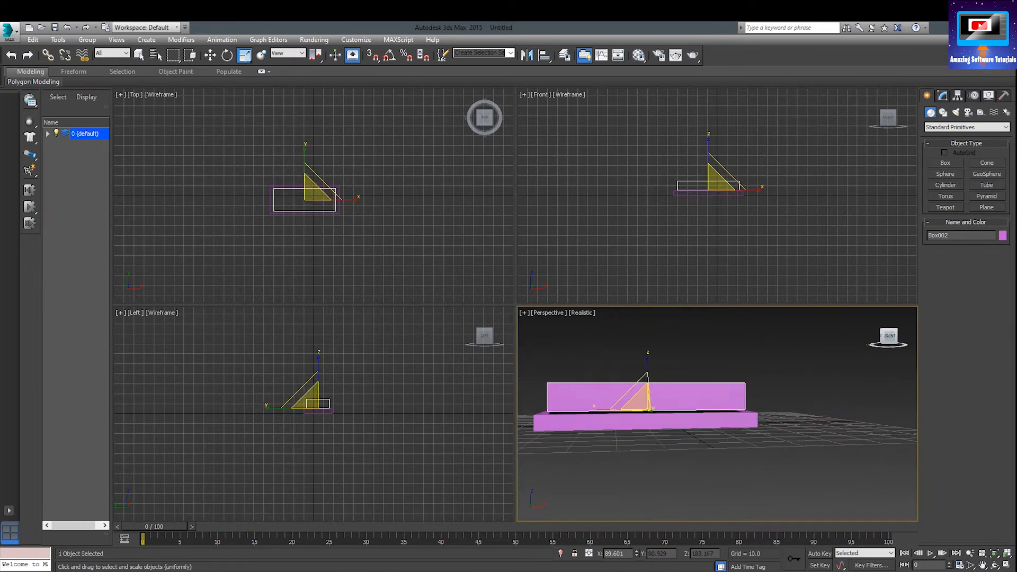
drag(648, 363, 647, 345)
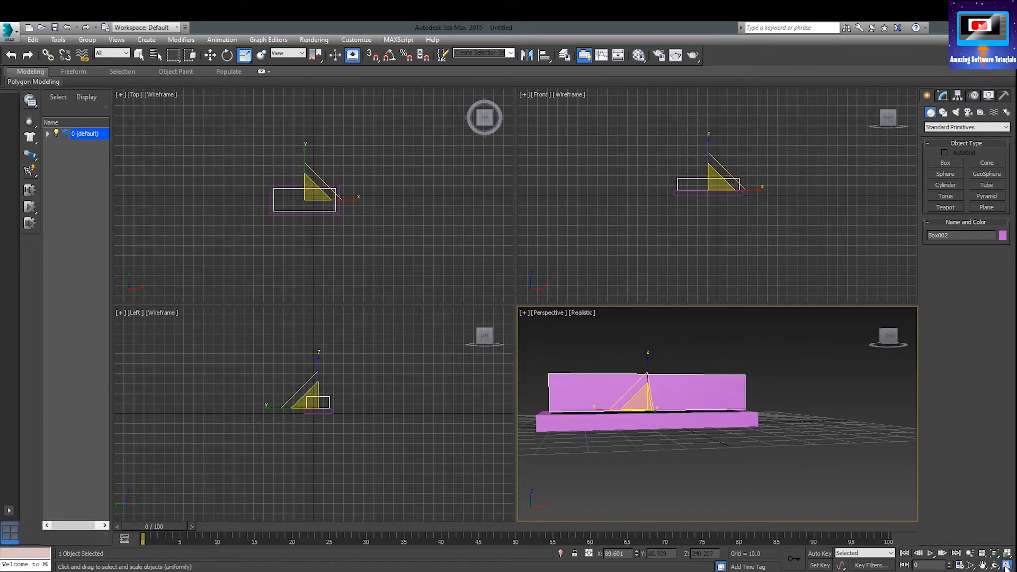
Step: Maximize the Perspective view and convert the upper box to an Editable Poly
click(1006, 555)
middle_drag(441, 370, 553, 411)
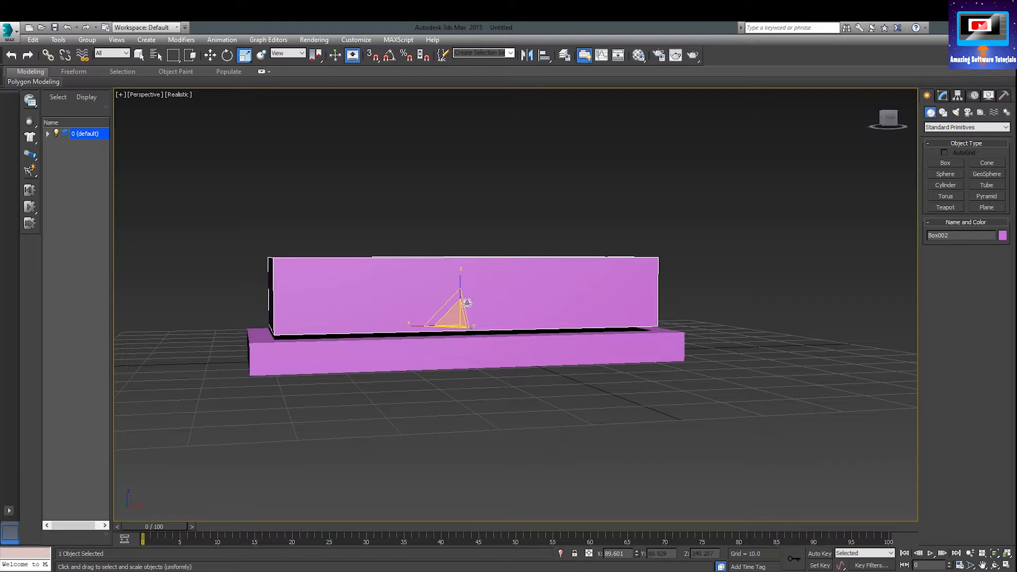
click(888, 113)
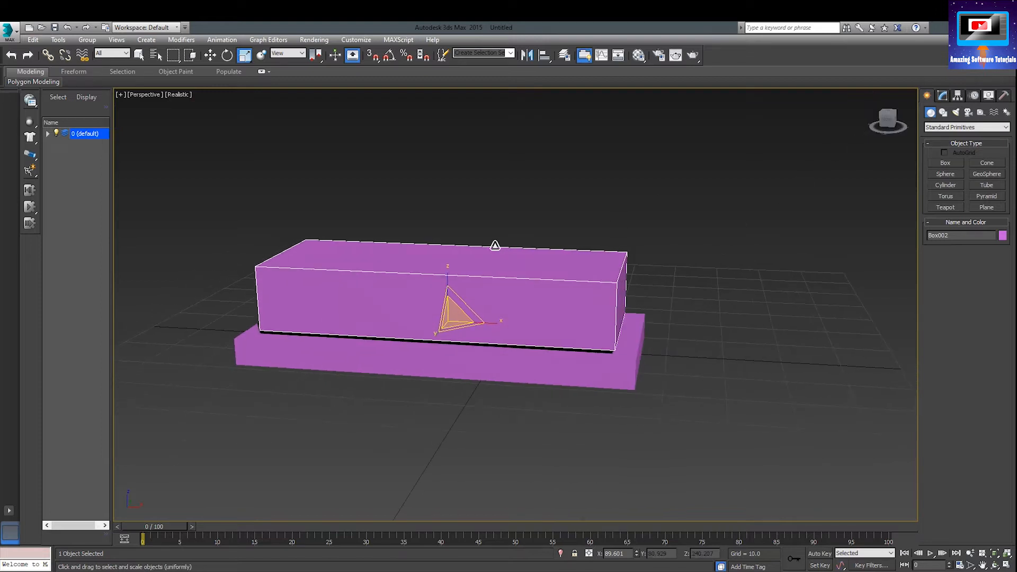
right_click(420, 262)
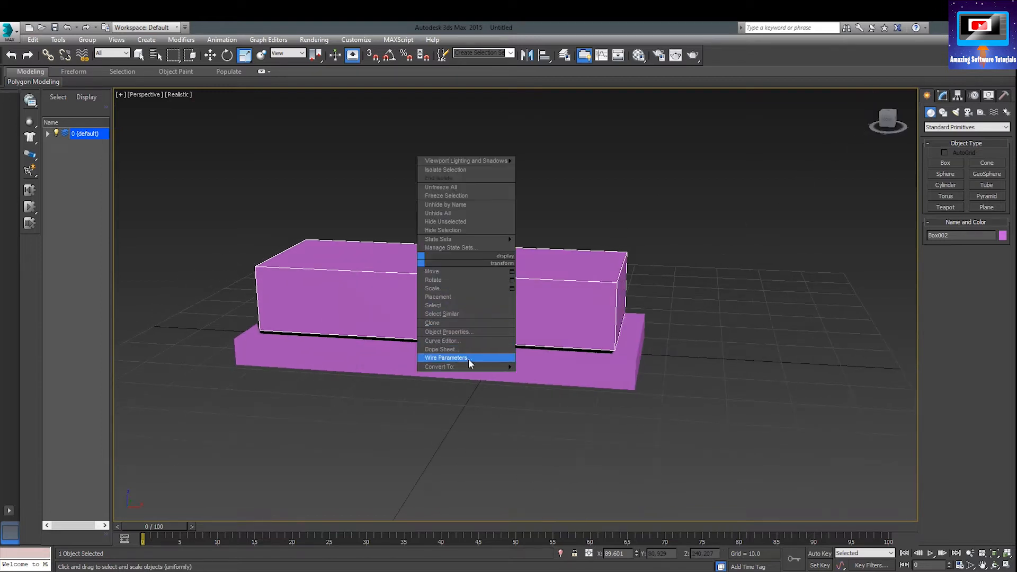
mouse_move(504, 368)
click(544, 373)
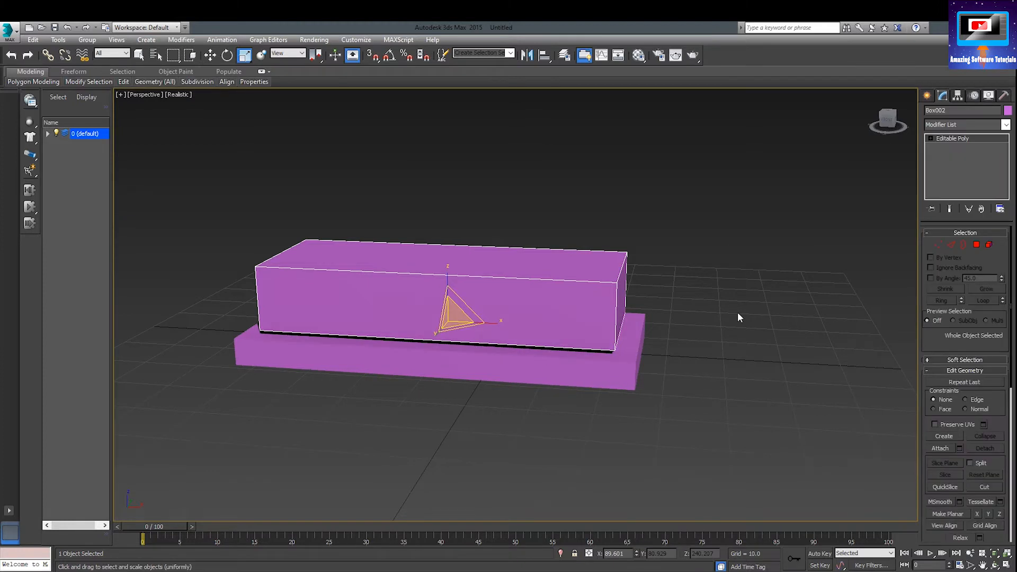
Step: Chamfer the two short top edges of the upper box by about 9.196 with 6 segments
click(948, 245)
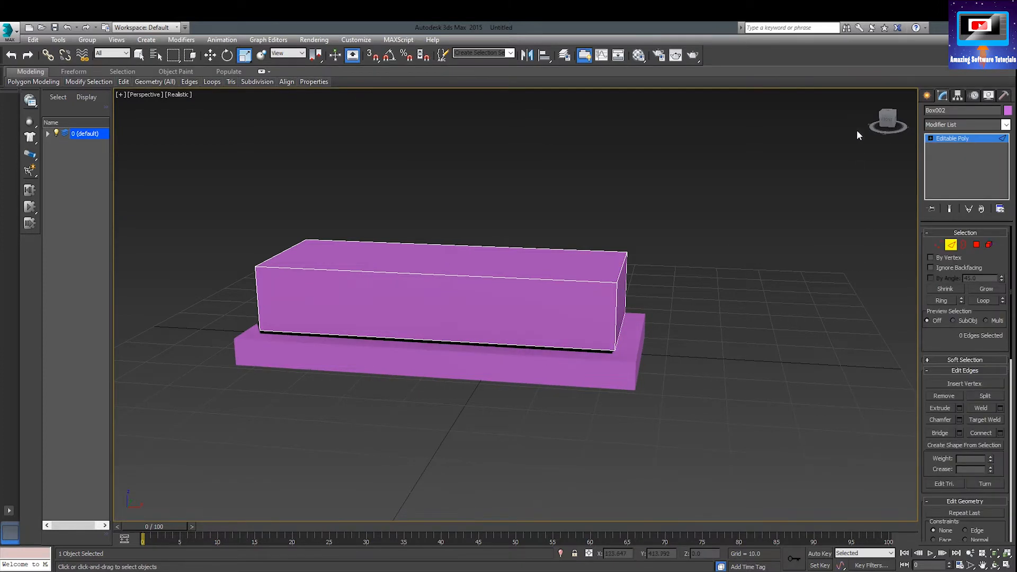
click(620, 265)
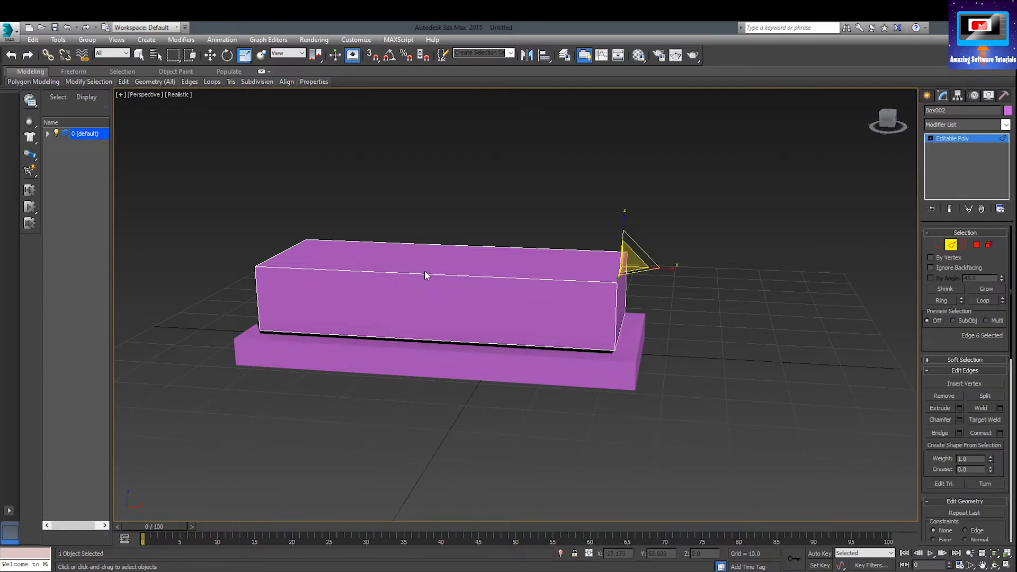
ctrl+click(278, 253)
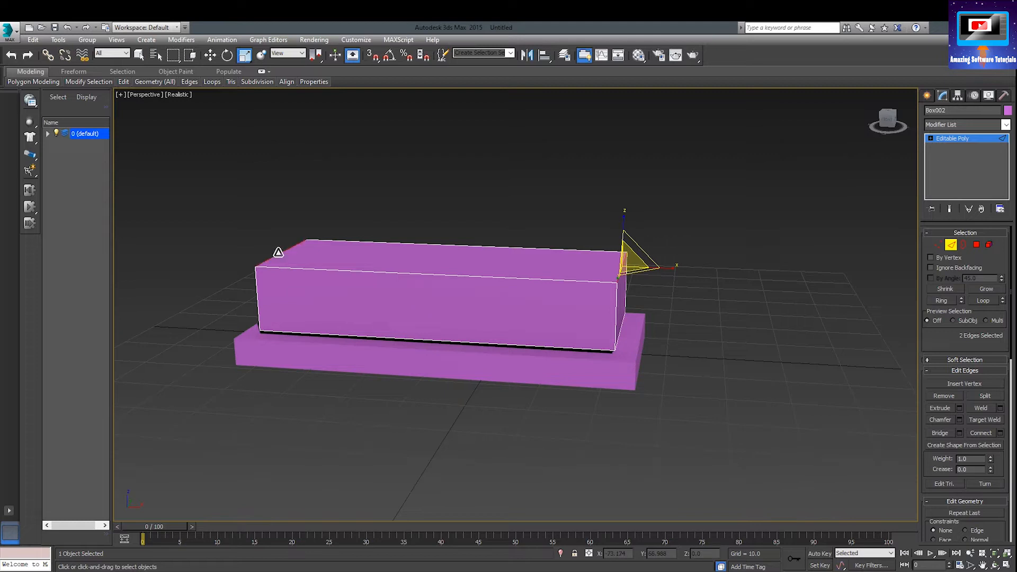
right_click(461, 252)
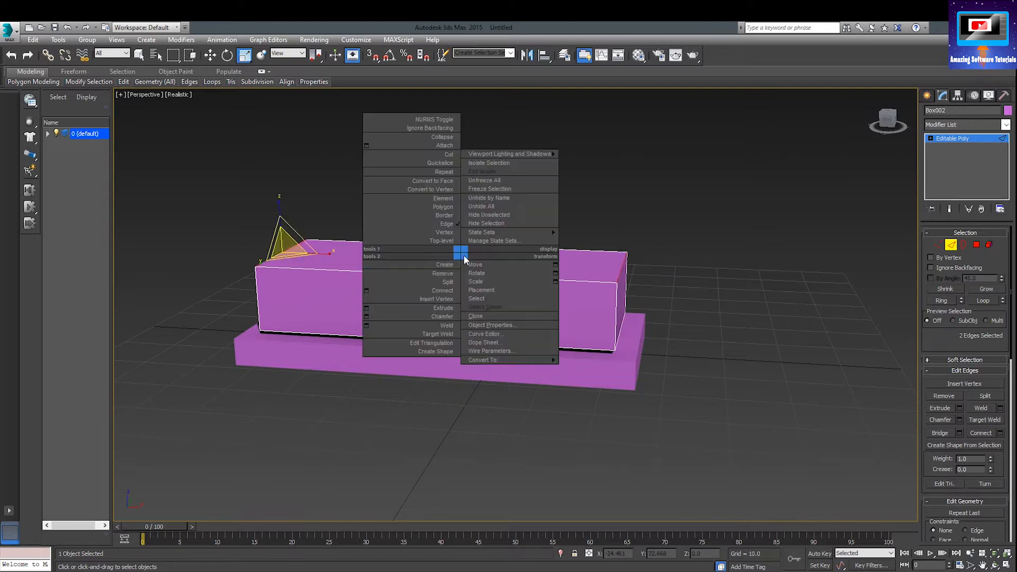
click(366, 316)
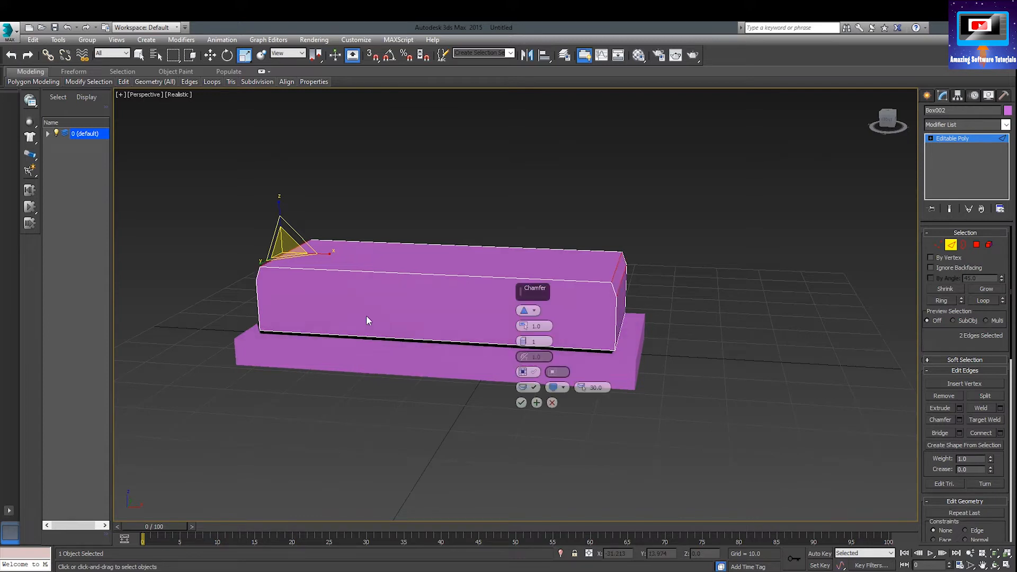
drag(523, 326, 477, 290)
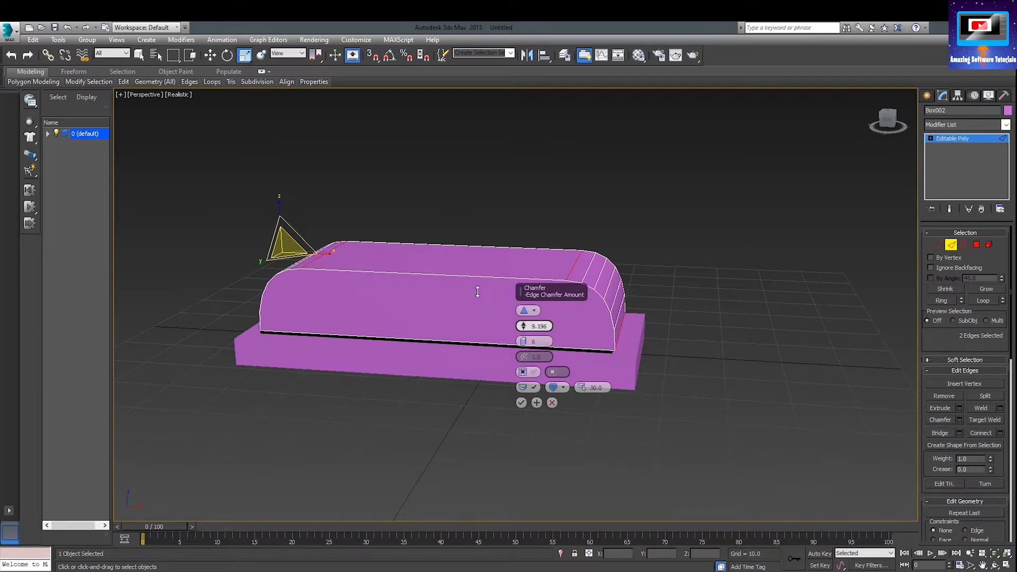
click(523, 404)
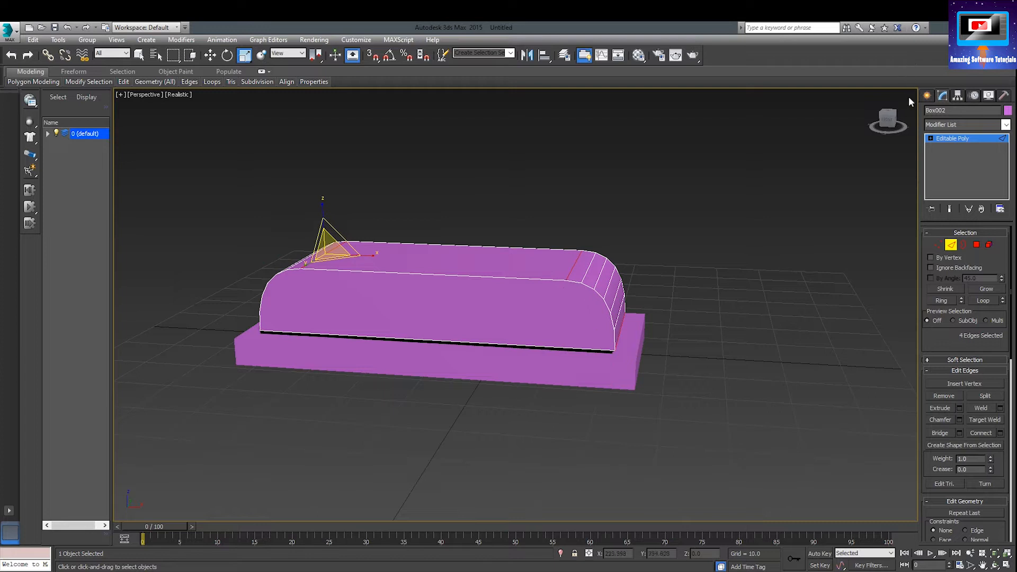
Step: Leave edge editing and lower the rounded upper box along Z by about 0.79 to close the gap to the base
click(927, 96)
click(762, 155)
middle_drag(544, 272, 556, 289)
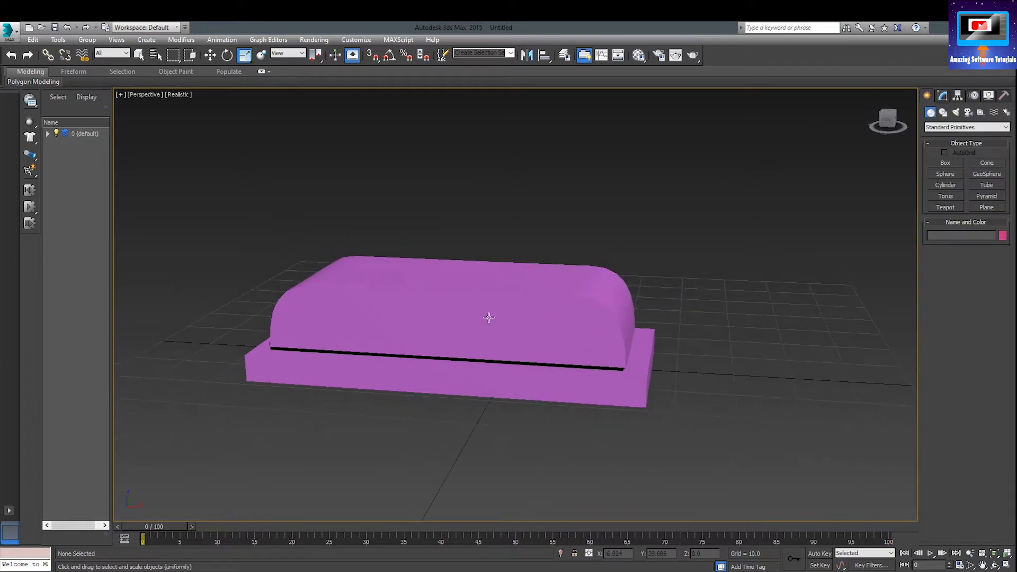
click(486, 318)
click(210, 55)
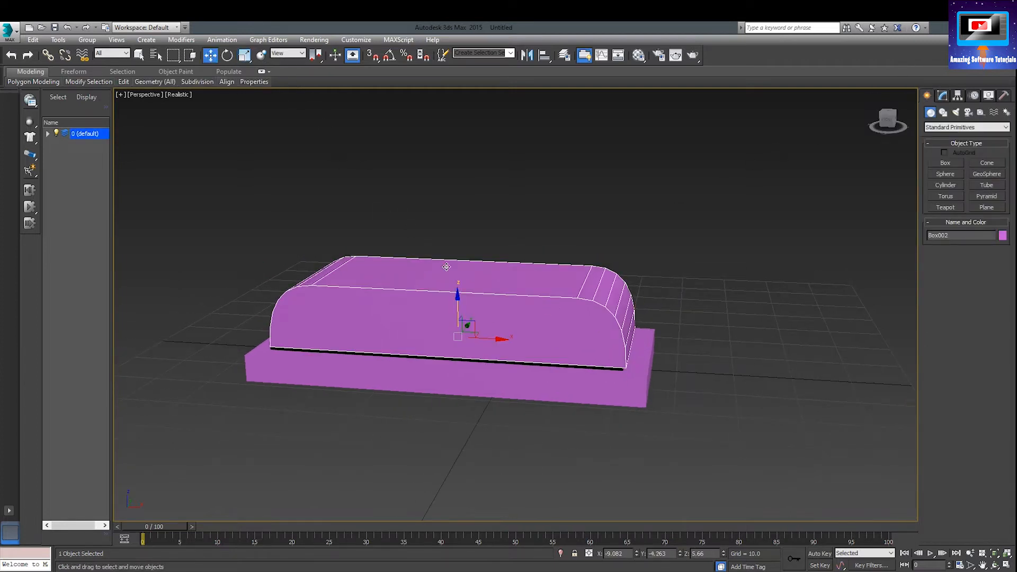
drag(455, 306, 457, 310)
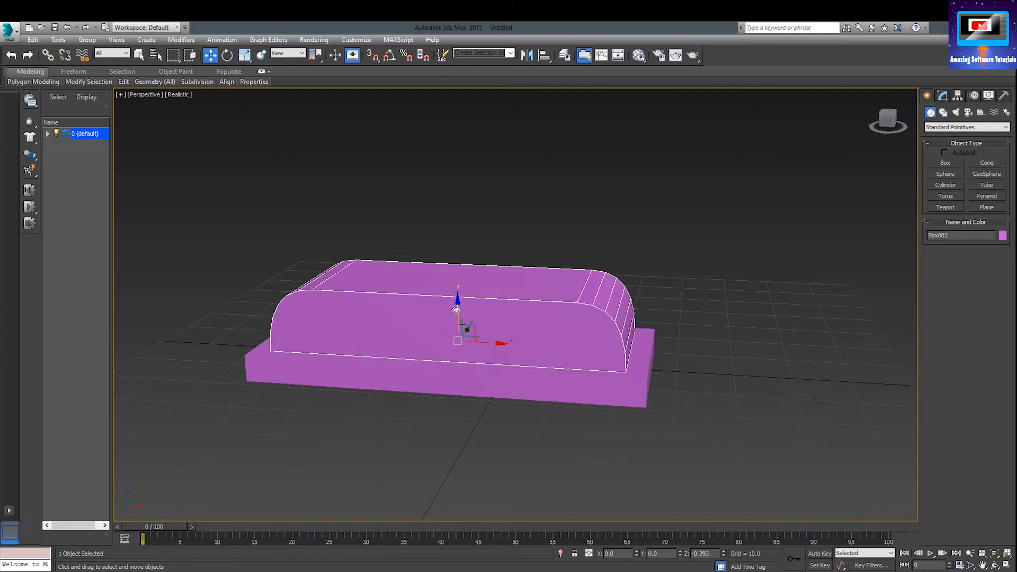
click(468, 244)
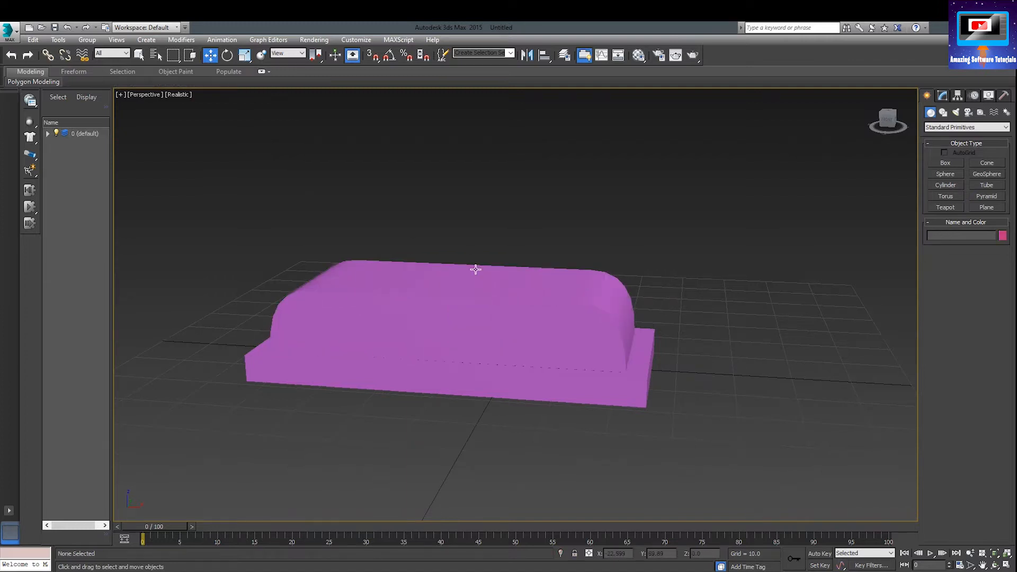
Step: Give the first material slot a dark grey ambient and diffuse colour and apply it to the base box
key(m)
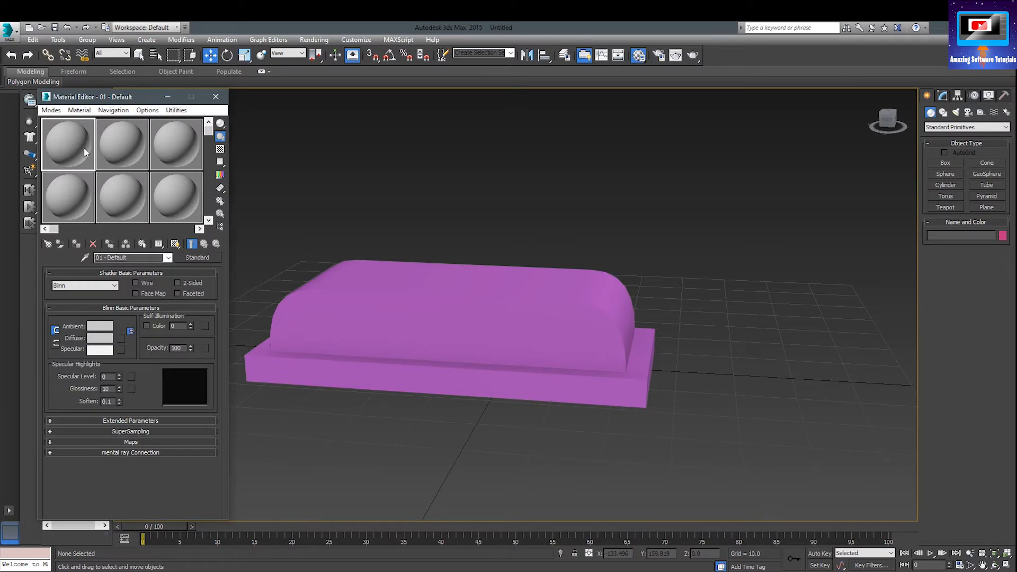
click(96, 327)
drag(315, 121, 312, 109)
click(390, 180)
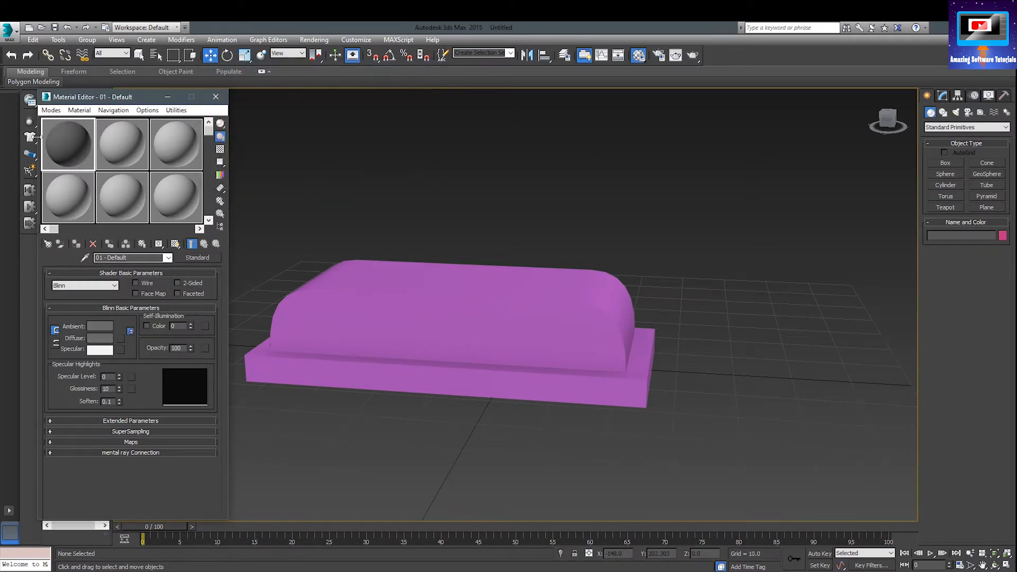
drag(305, 365, 306, 365)
Step: Colour the second material slot red (255, 3, 3) and apply it to the rounded upper box
click(116, 145)
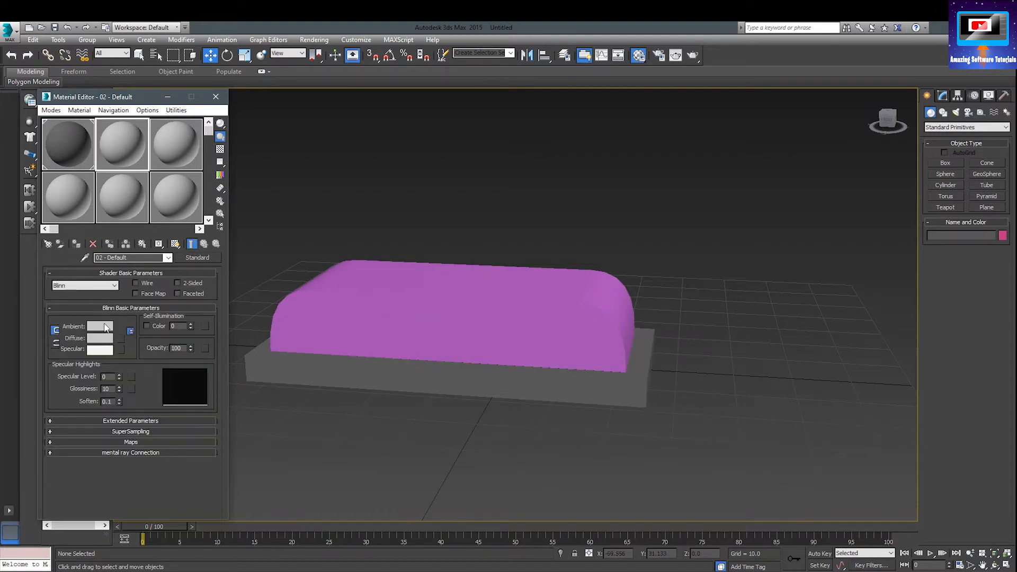
click(106, 327)
drag(231, 157, 300, 92)
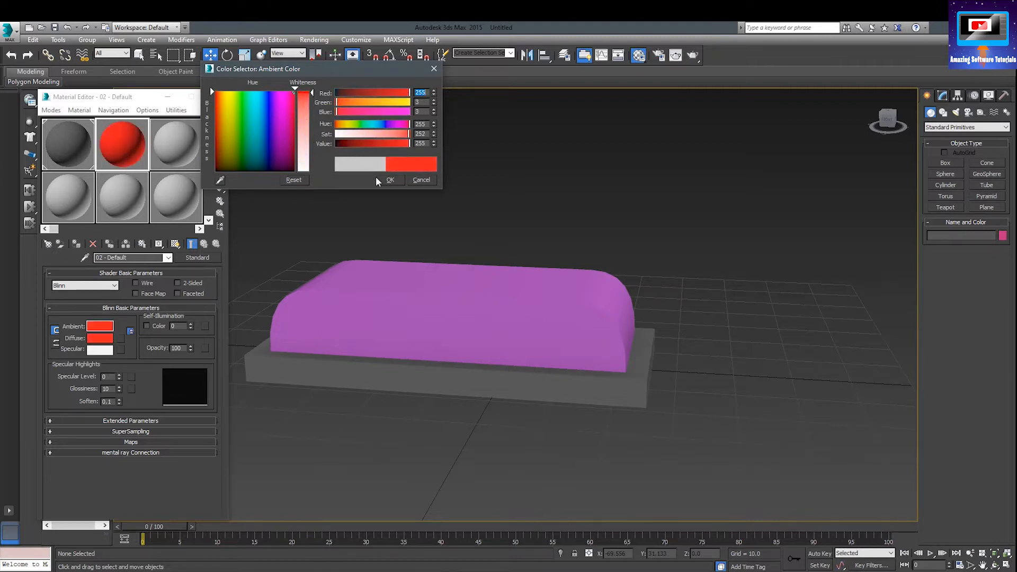
click(390, 179)
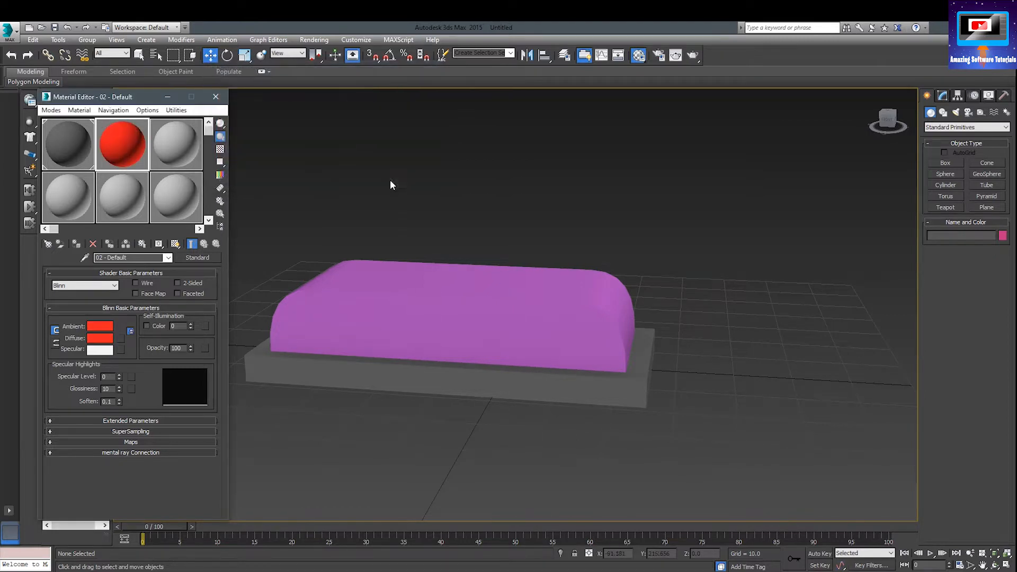
click(313, 282)
drag(129, 142, 365, 274)
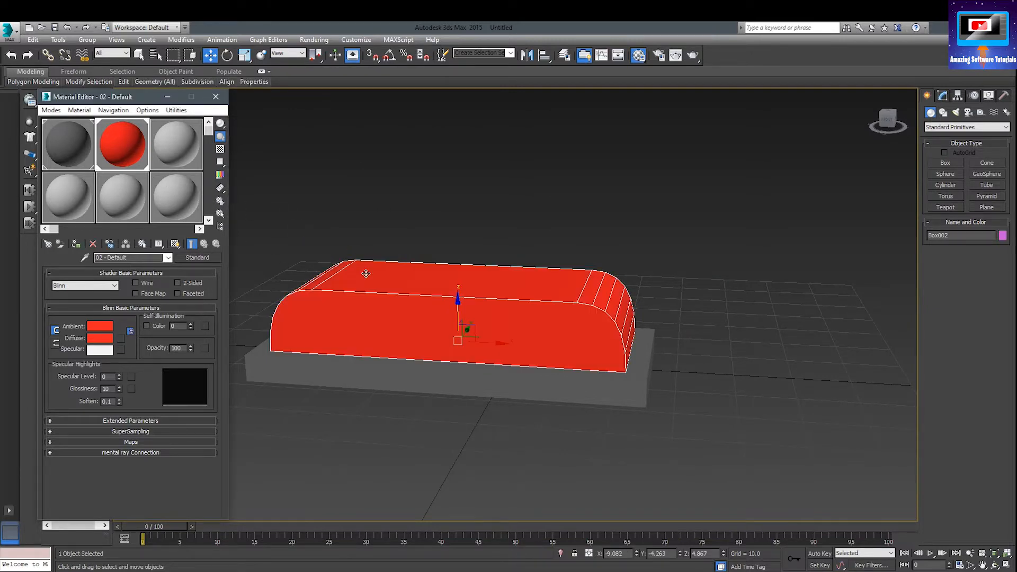
Step: With AutoGrid on, place a text shape of size 11 on the red block's front face and move it towards the middle
click(363, 201)
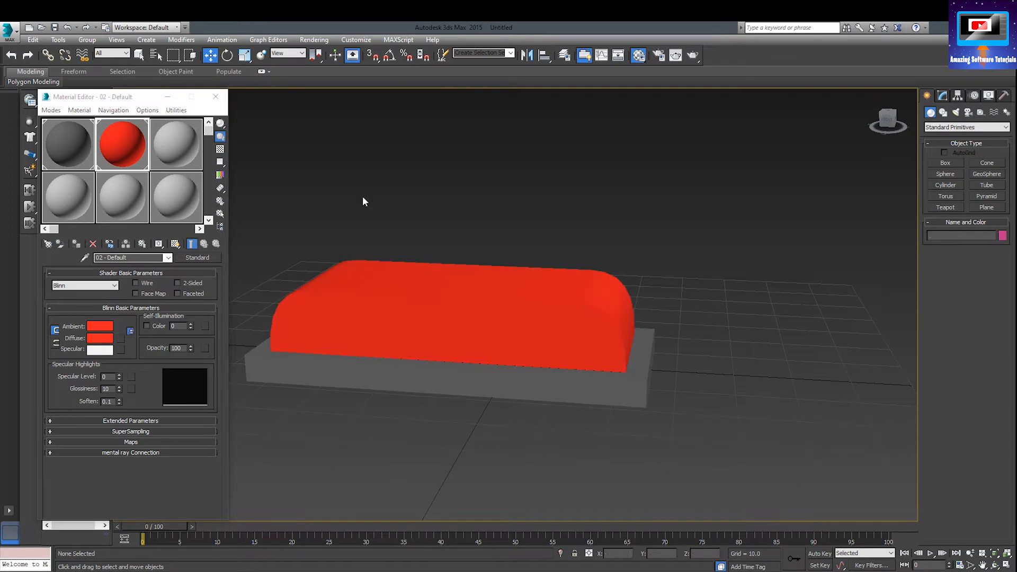
click(168, 98)
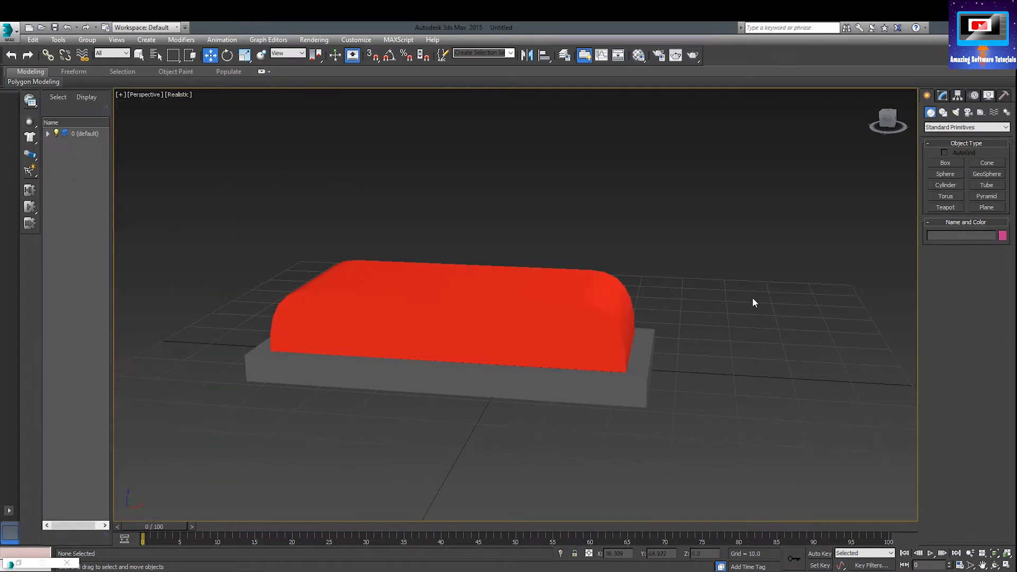
click(943, 113)
click(935, 215)
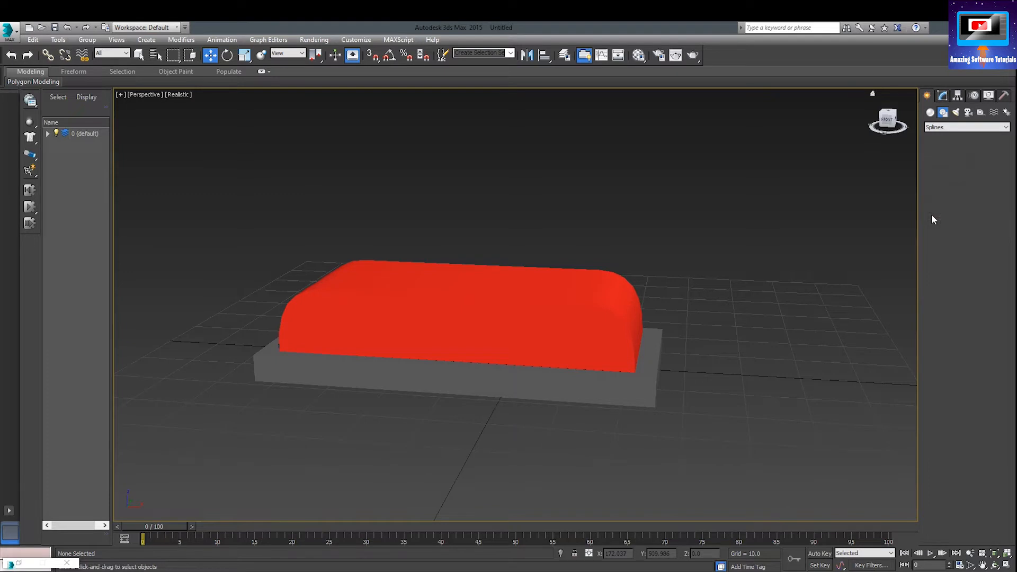
click(944, 153)
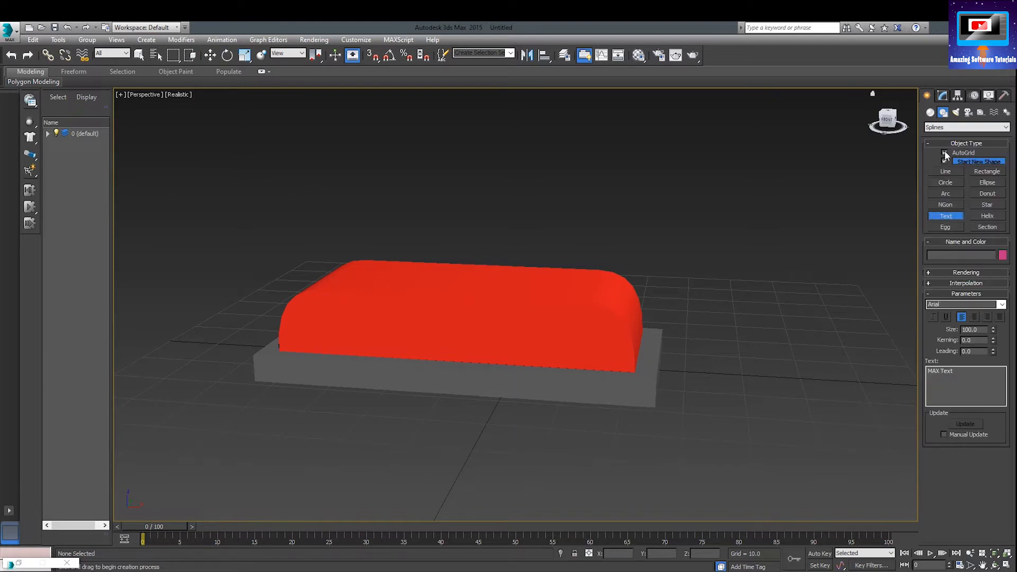
click(374, 324)
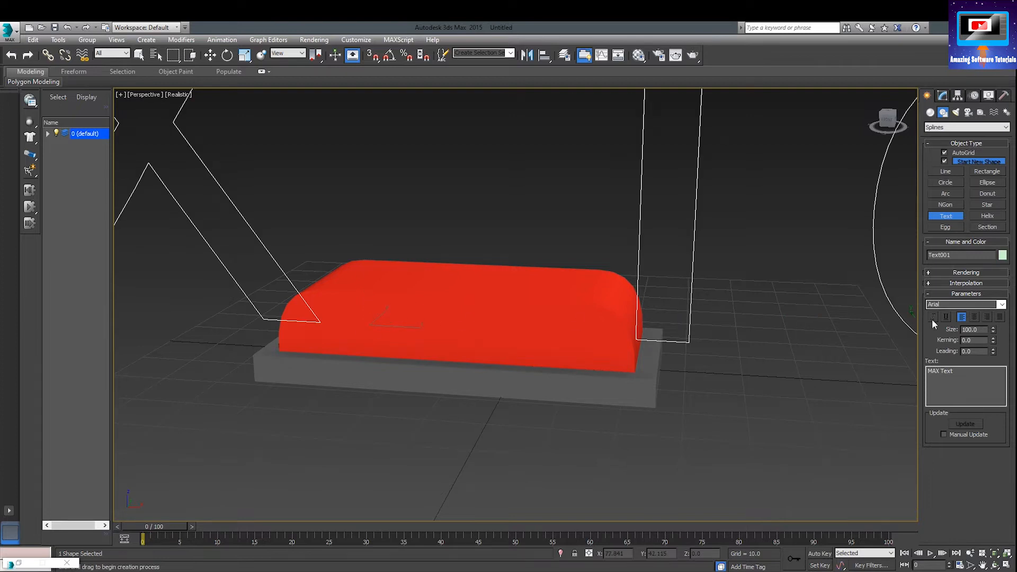
drag(990, 333, 993, 369)
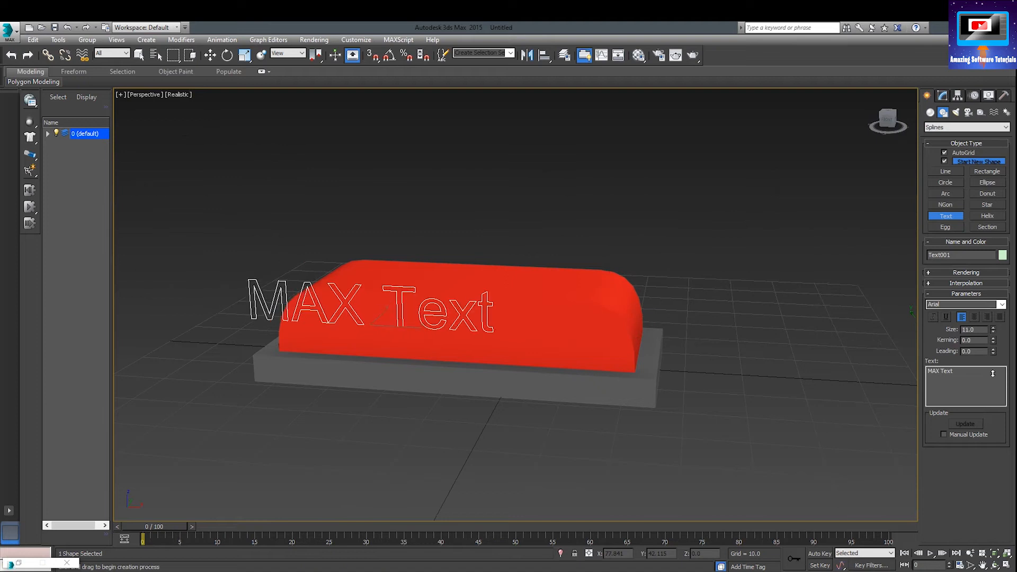
click(211, 55)
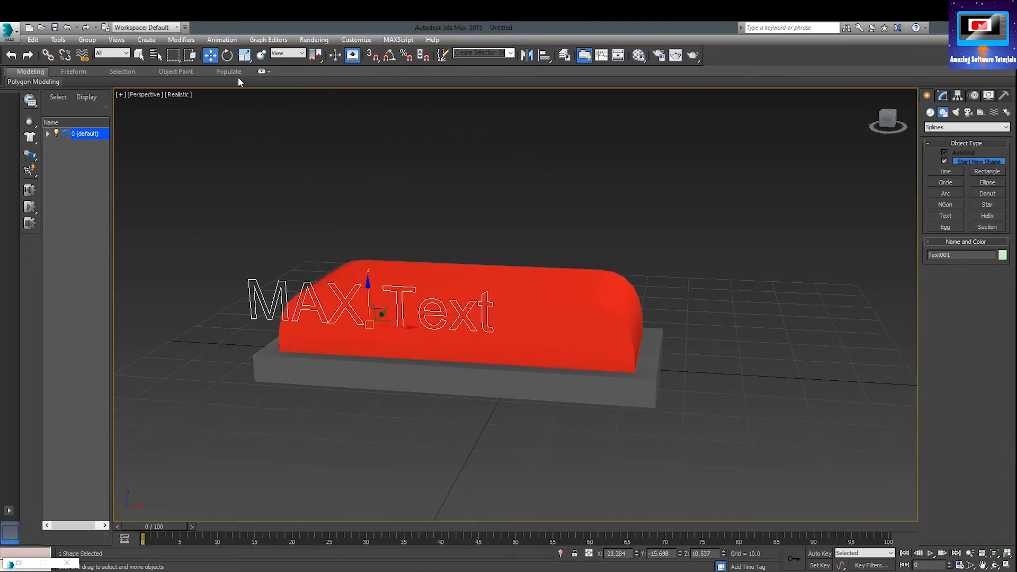
drag(390, 324, 445, 313)
Step: Change the text's wording to SUBSCRIBE, its size to about 9.79 and its font to Arial Black
click(944, 96)
double_click(959, 331)
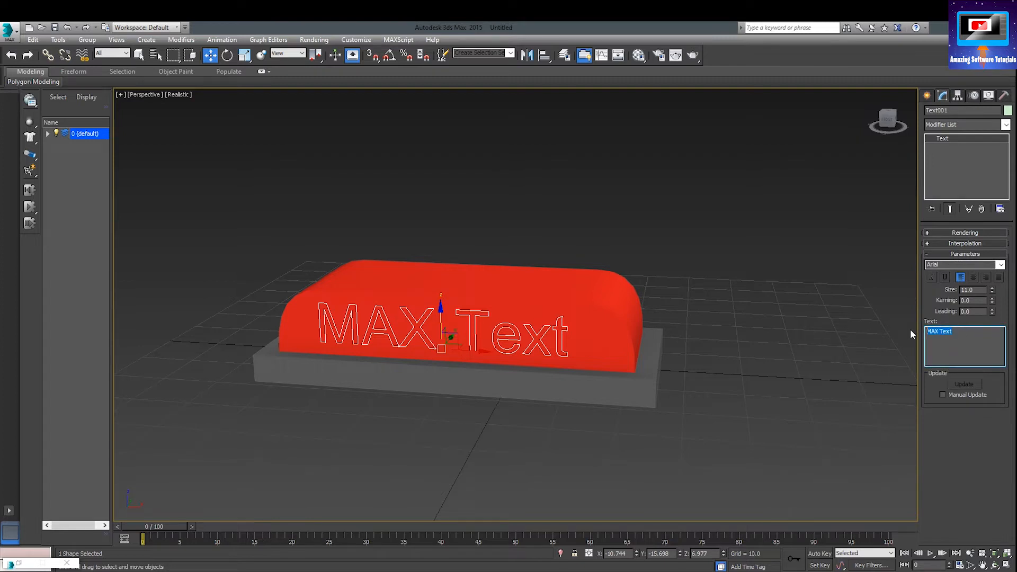
text(subscribe)
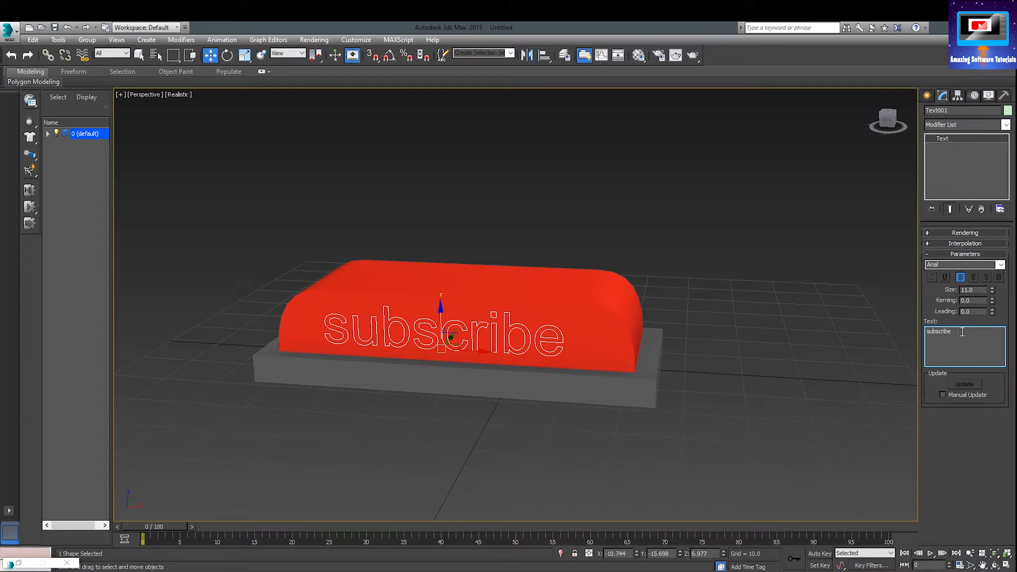
drag(960, 331, 908, 334)
text(SUBSCRIBE)
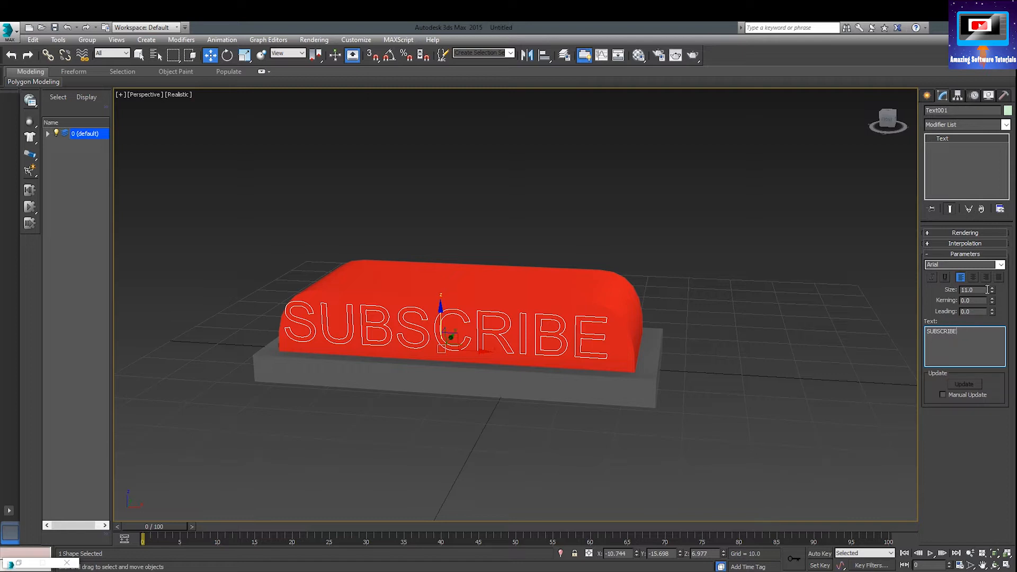
drag(993, 294, 992, 295)
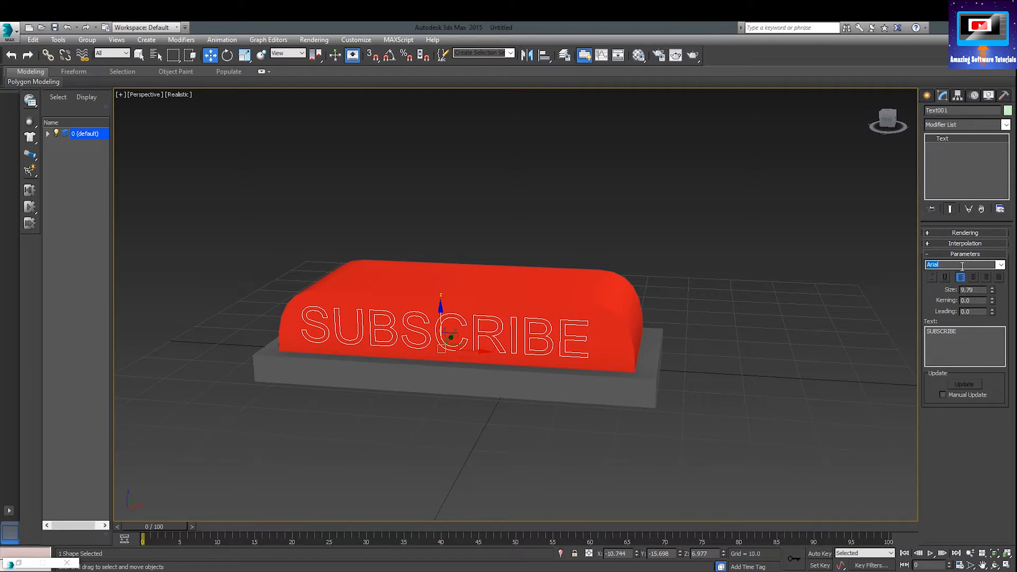
key(Down)
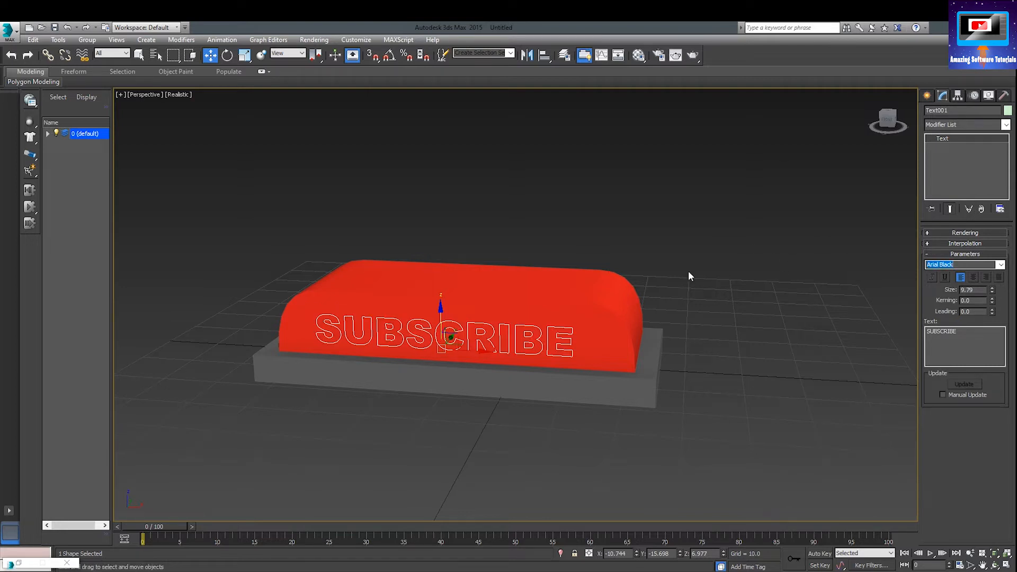
Step: Apply an Extrude modifier with an amount of 2.0 to the SUBSCRIBE text, and deselect it
click(948, 125)
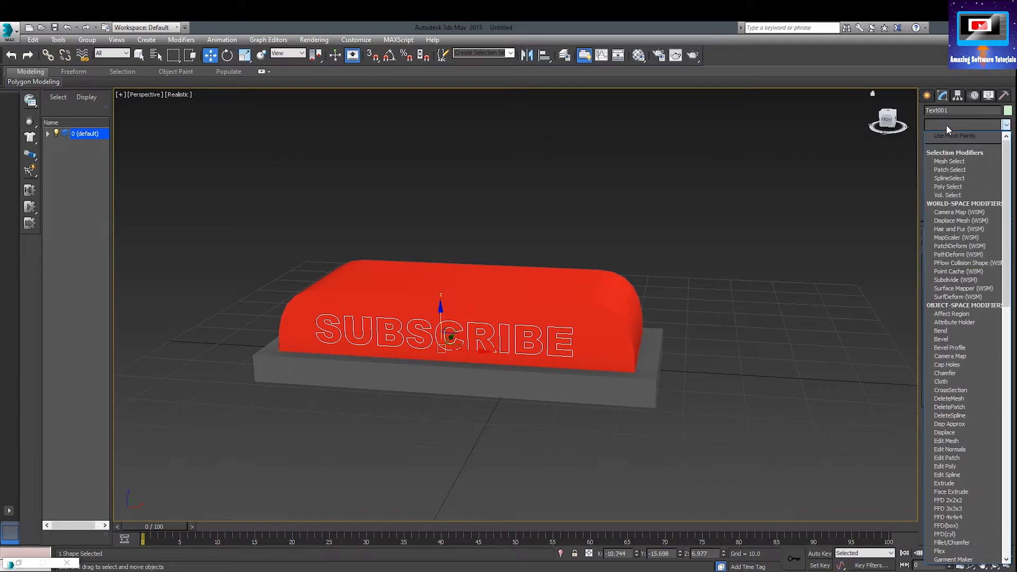
key(e)
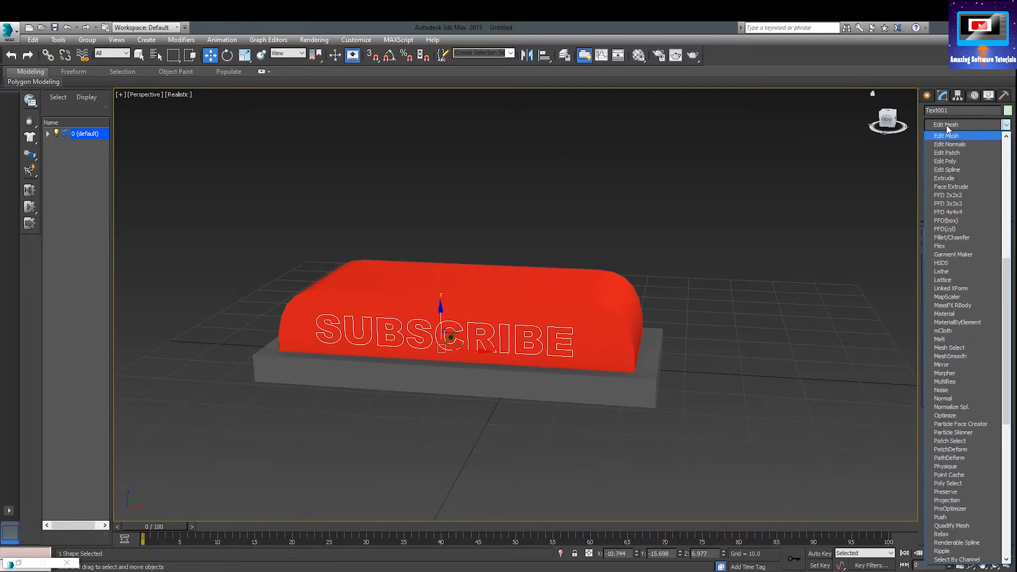
click(947, 180)
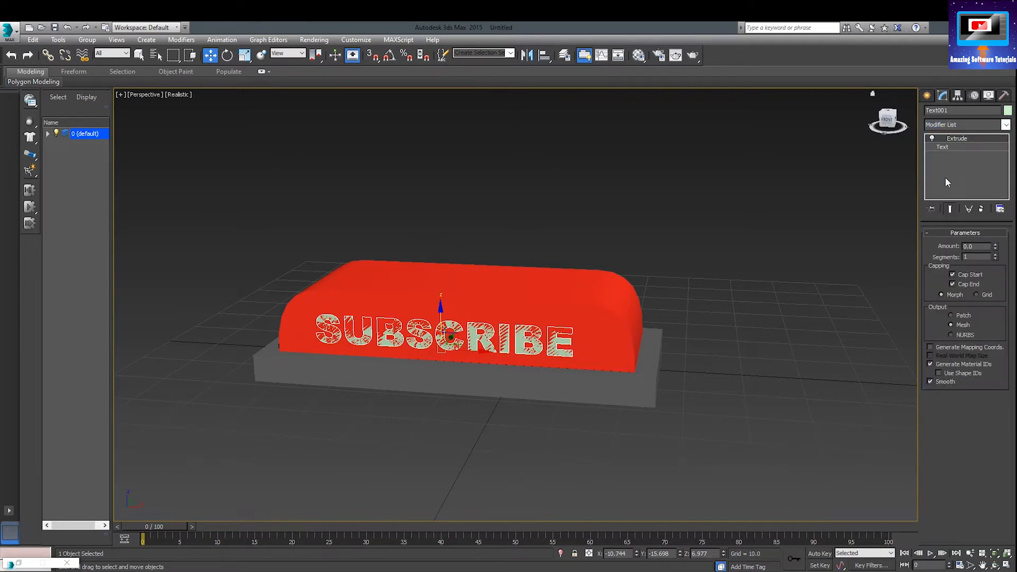
click(997, 247)
click(996, 247)
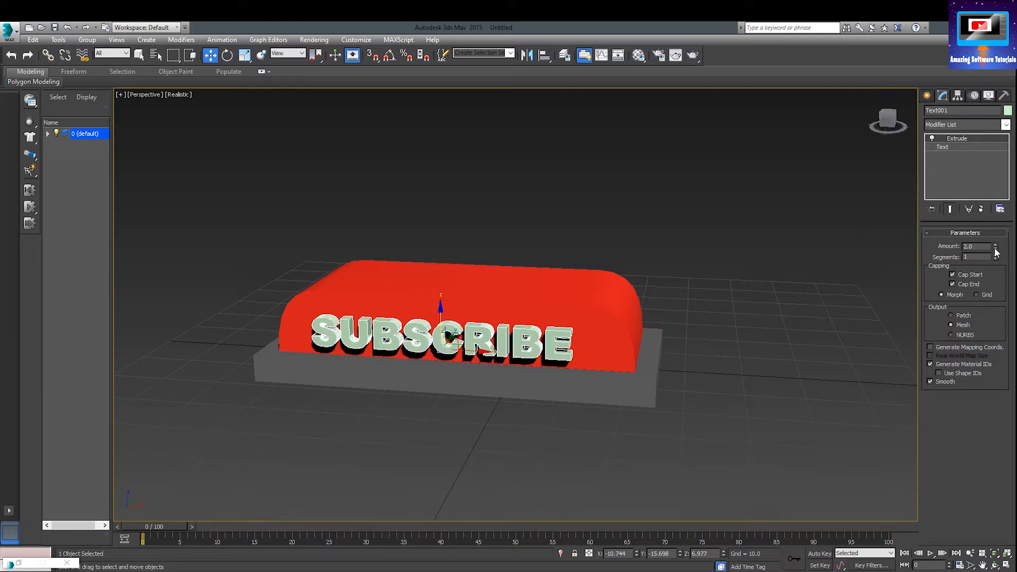
click(734, 227)
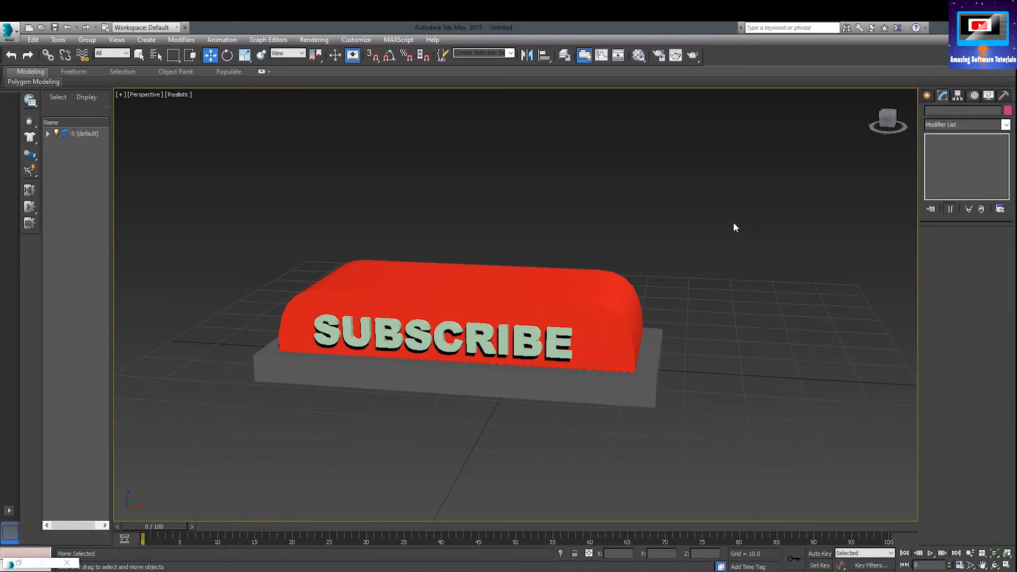
click(879, 121)
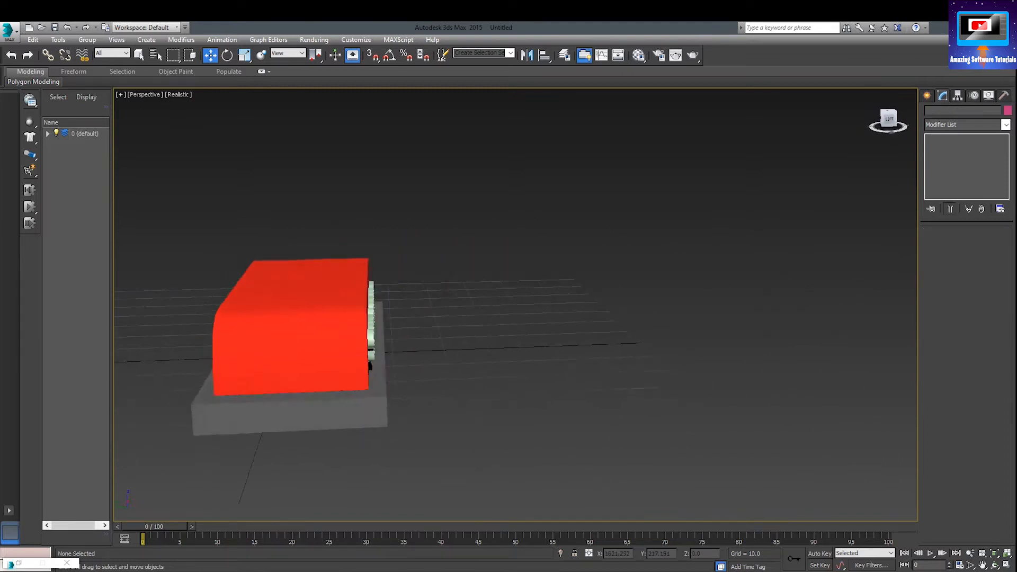
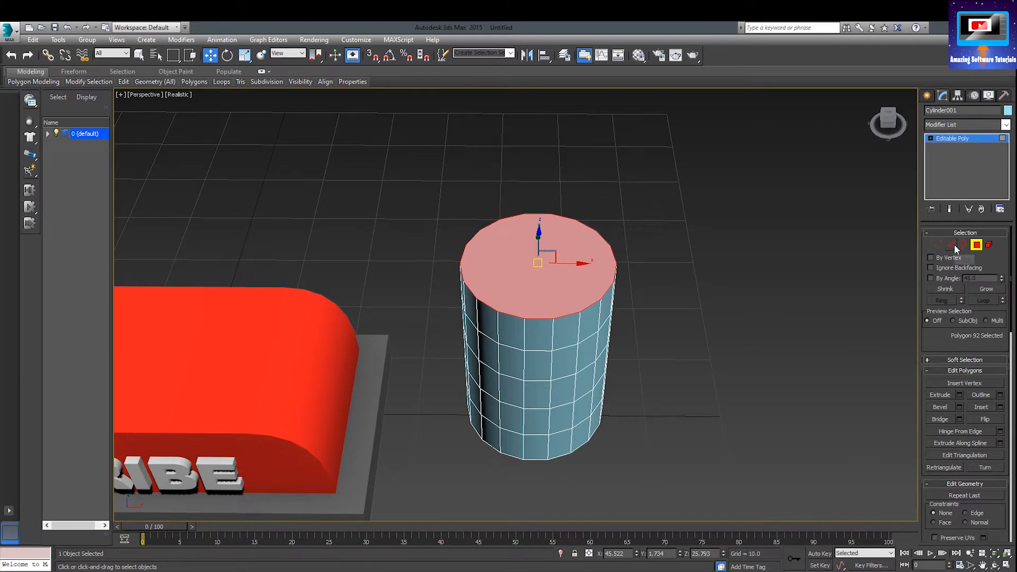
right_click(640, 282)
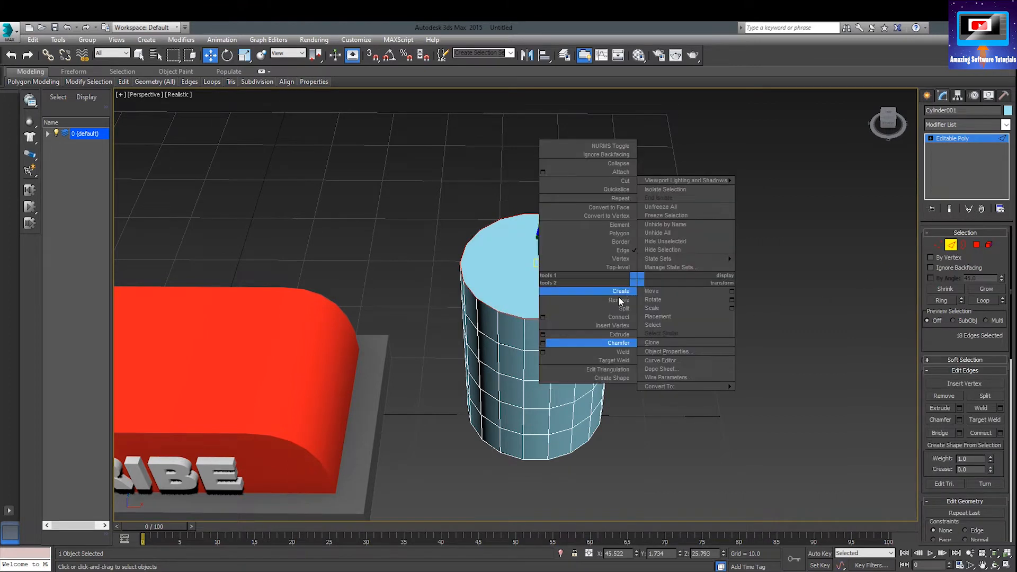
click(539, 341)
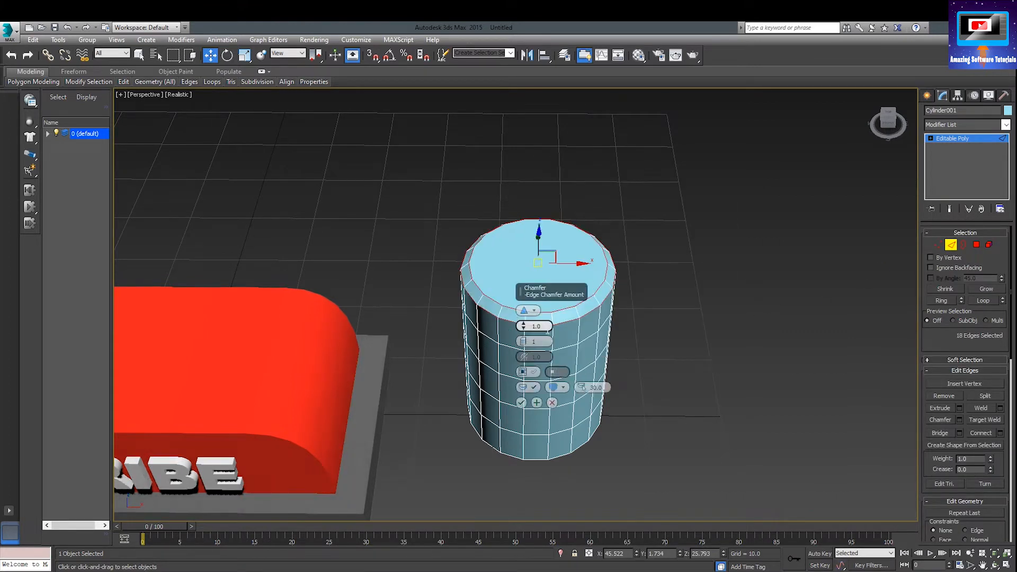
click(553, 403)
Step: Include the bottom cap's rim with the top rim and chamfer both cylinder rims by about 2.639 with 6 segments
drag(888, 123, 936, 192)
click(977, 245)
click(523, 429)
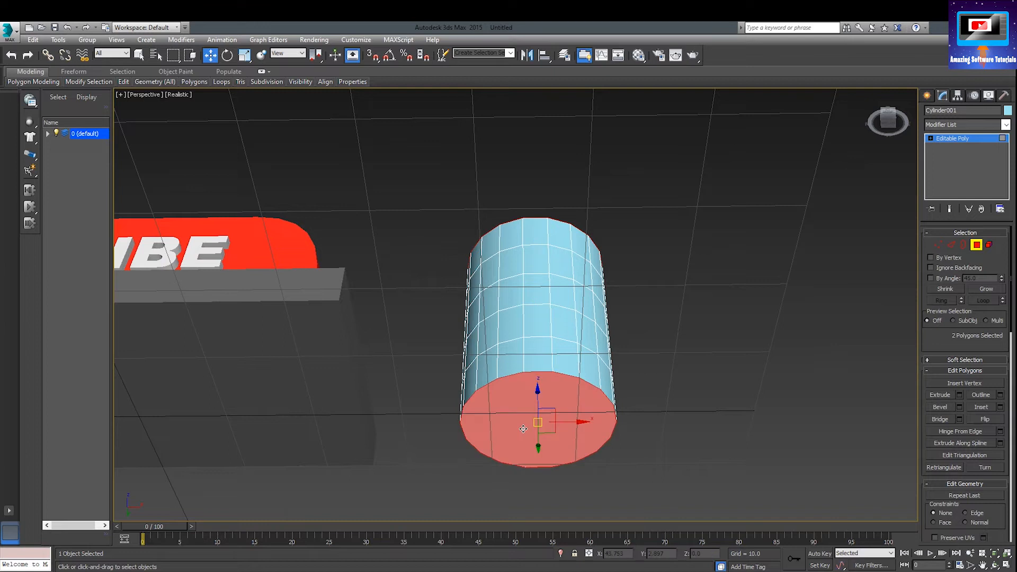
click(952, 244)
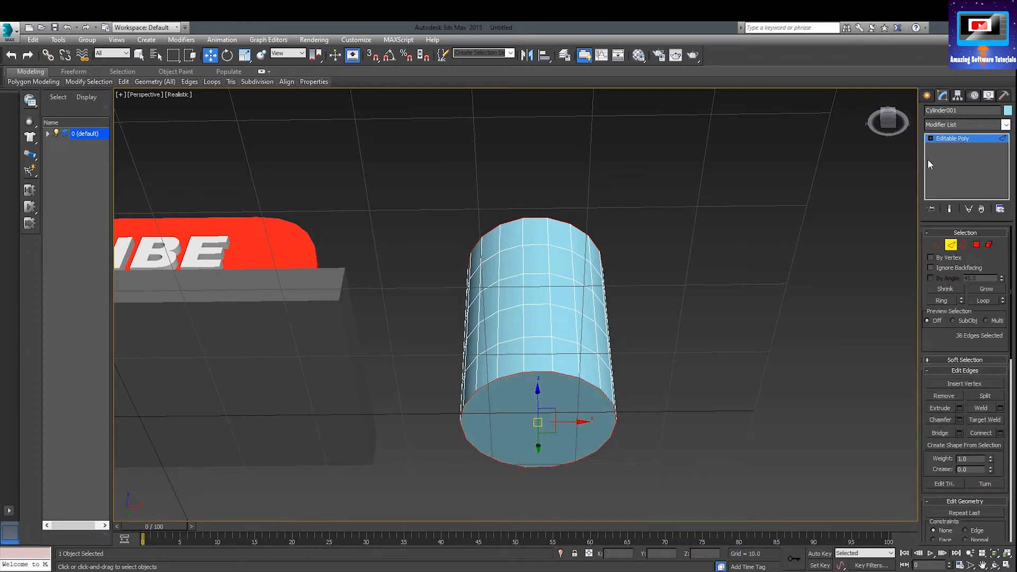
click(885, 119)
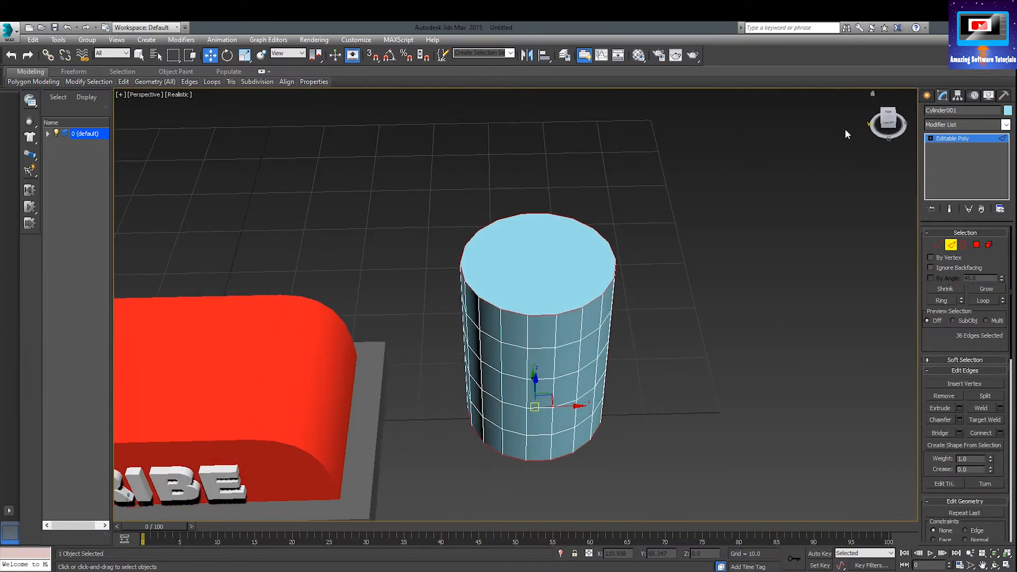
right_click(578, 226)
click(484, 290)
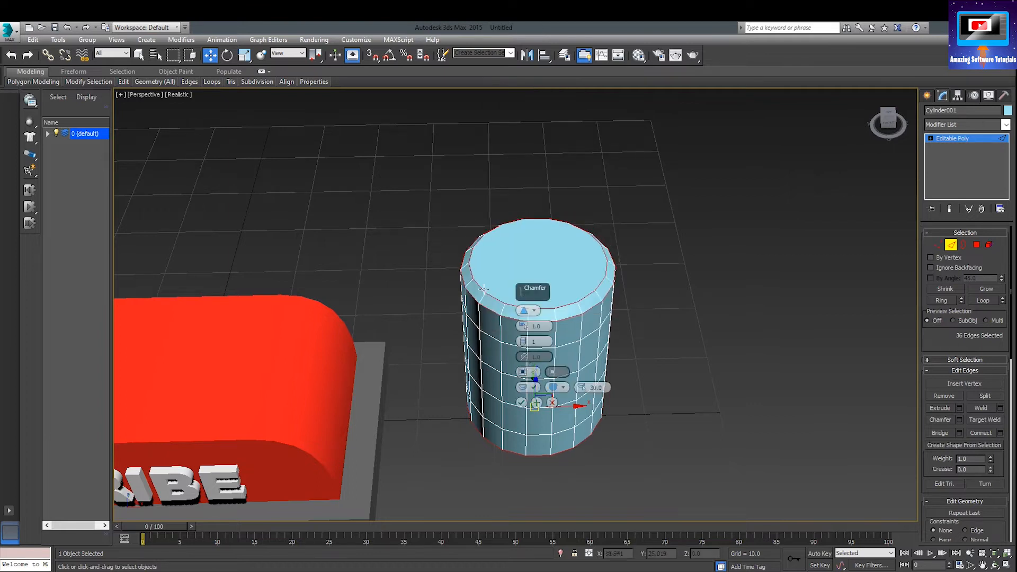
mouse_move(525, 343)
mouse_down()
mouse_move(527, 327)
mouse_move(525, 337)
mouse_up()
click(525, 340)
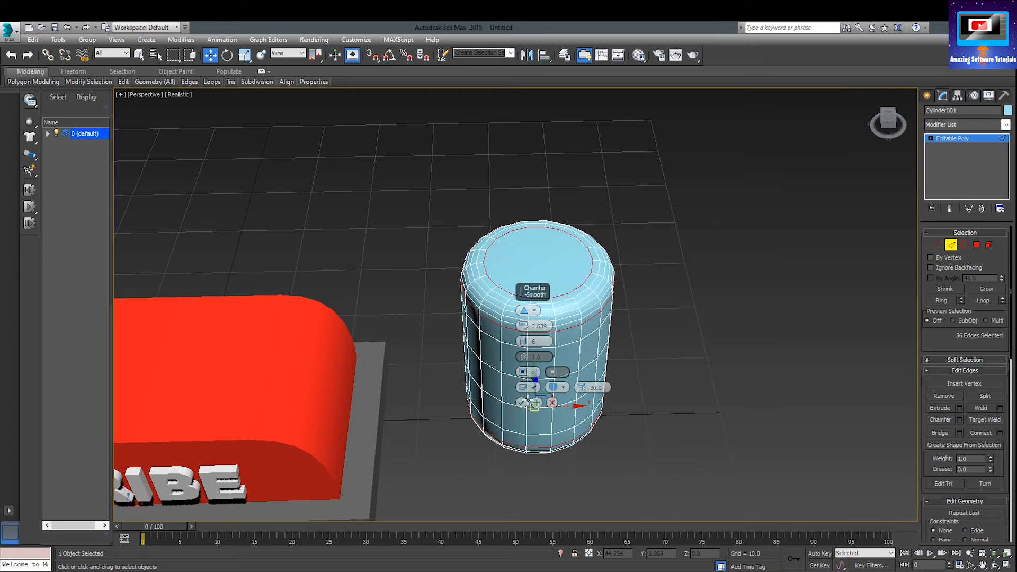
click(522, 403)
Step: Extrude the middle ring of 18 side polygons on the cylinder outward by about 0.492 along Local Normal
click(976, 245)
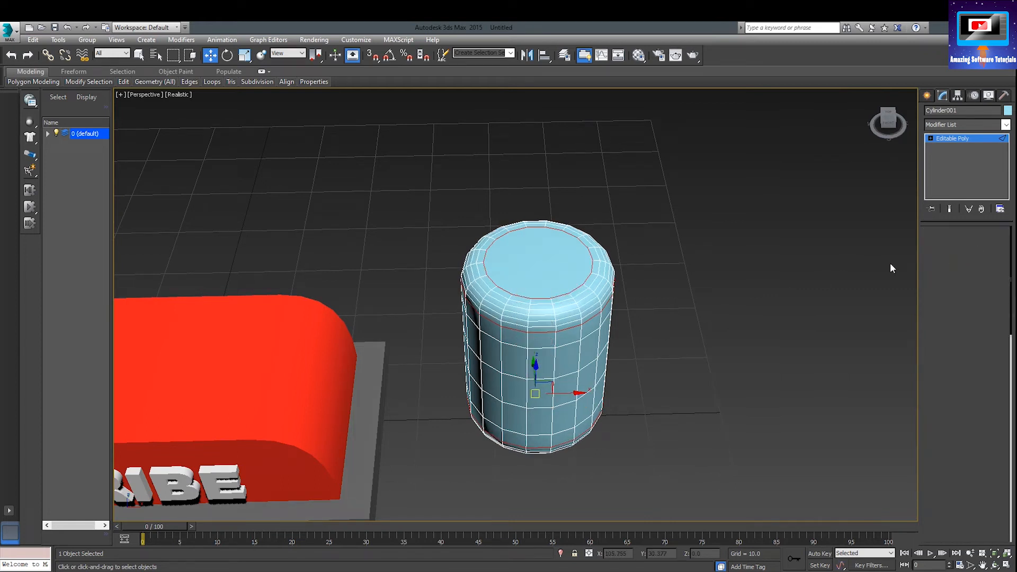
click(540, 396)
shift+click(518, 393)
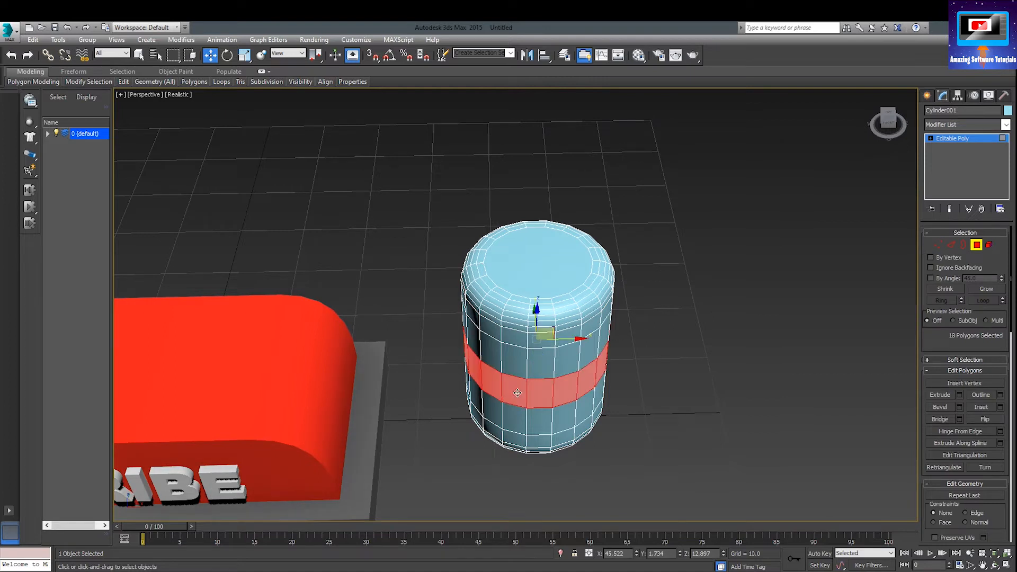
right_click(520, 392)
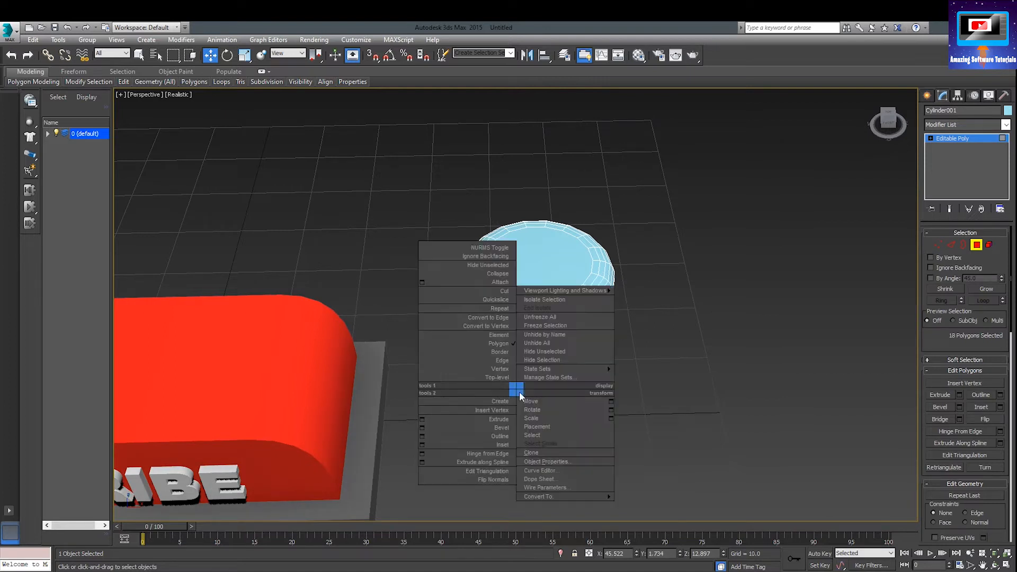
click(423, 420)
click(523, 310)
click(524, 319)
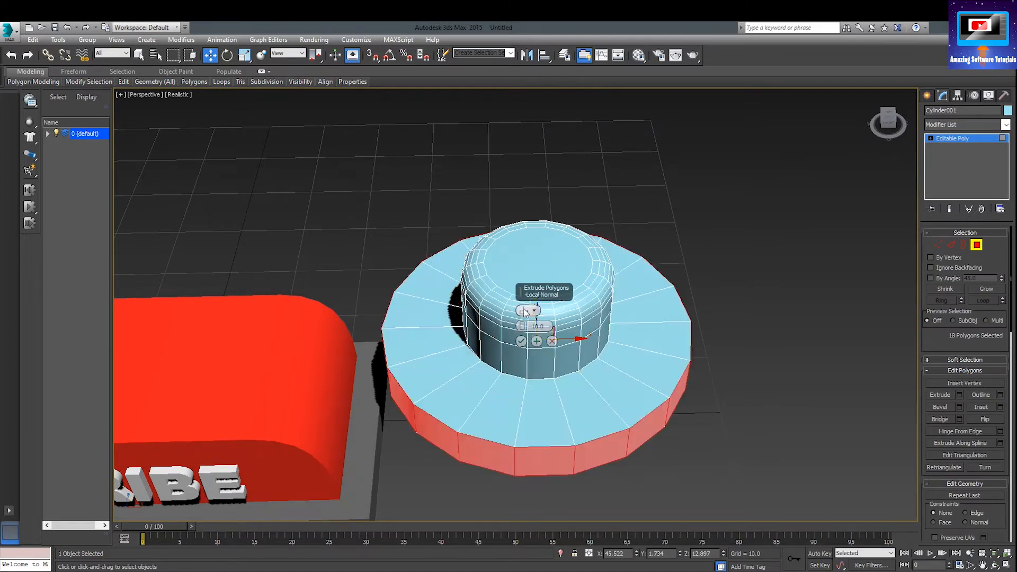
drag(523, 326, 535, 371)
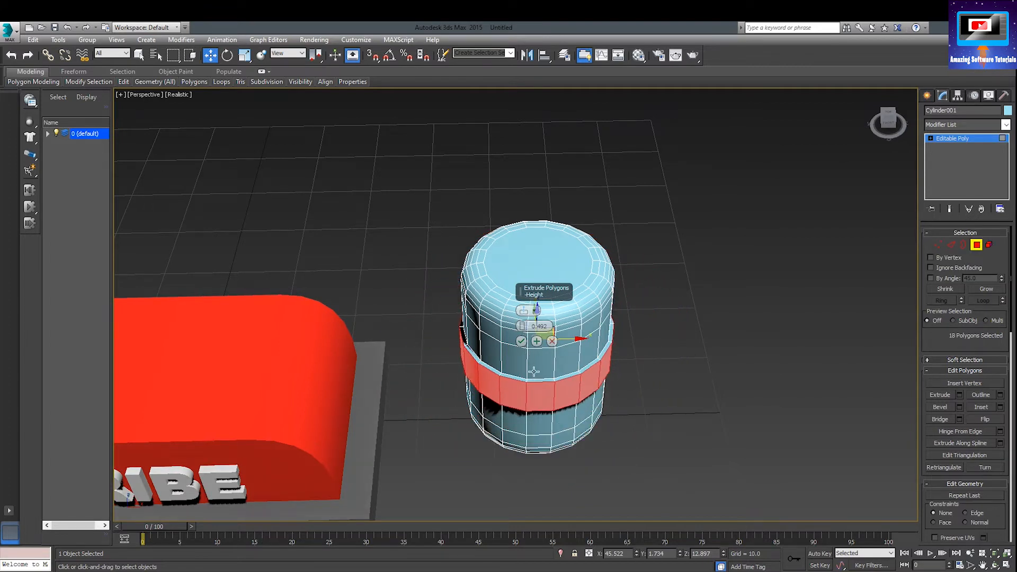
click(521, 341)
Step: Finish polygon editing on the banded cylinder and deselect it
click(926, 95)
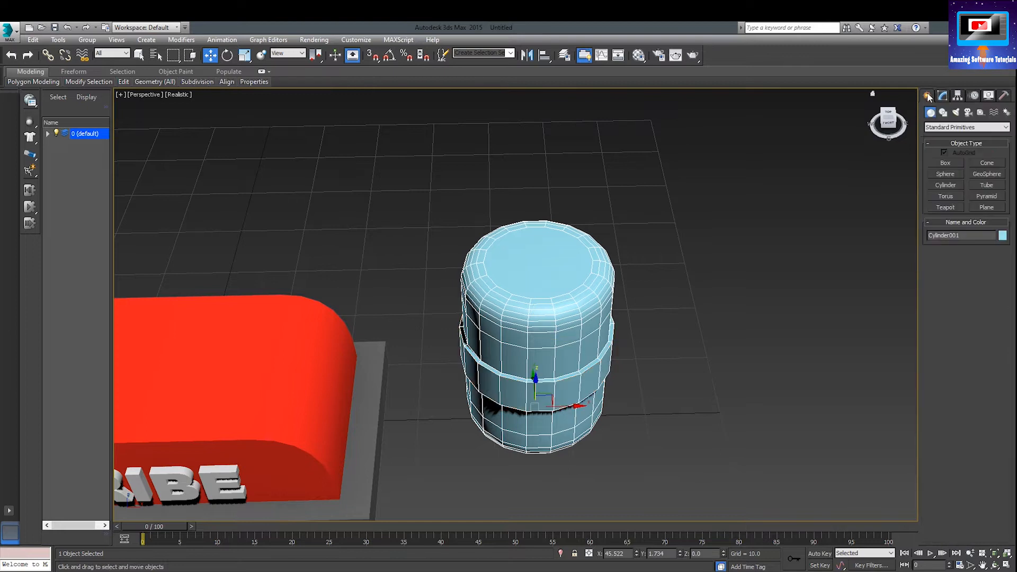
click(696, 250)
scroll(619, 322, down, 5)
drag(884, 123, 886, 107)
scroll(619, 322, up, 4)
middle_drag(619, 323, 542, 327)
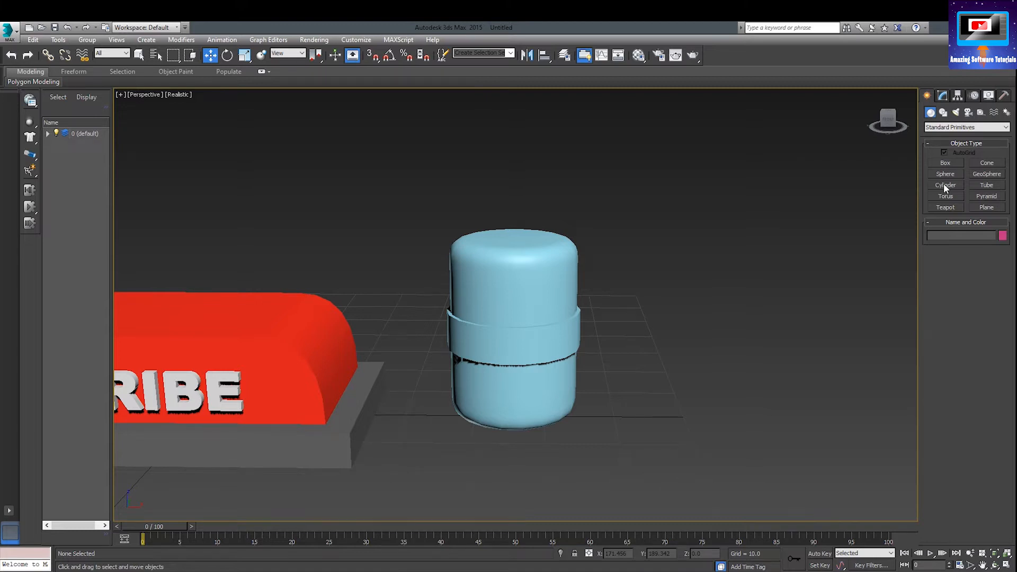
Step: Create a thin upright cylinder beside the banded one, with a radius of about 2.49 and a height of about 35.312
click(945, 185)
drag(889, 119, 881, 134)
middle_drag(618, 437, 592, 374)
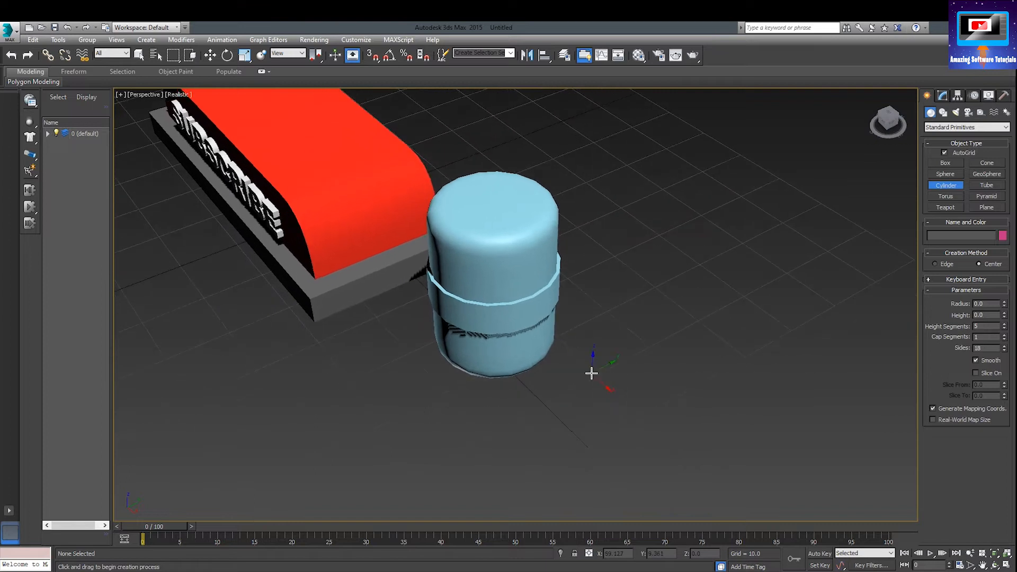
drag(582, 402, 586, 416)
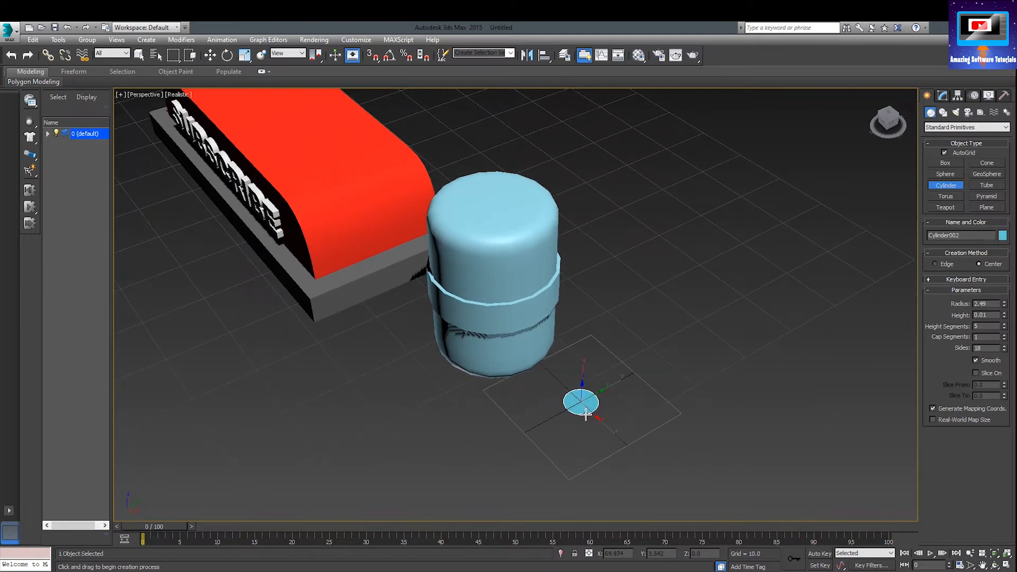
click(578, 162)
key(w)
drag(886, 122, 738, 177)
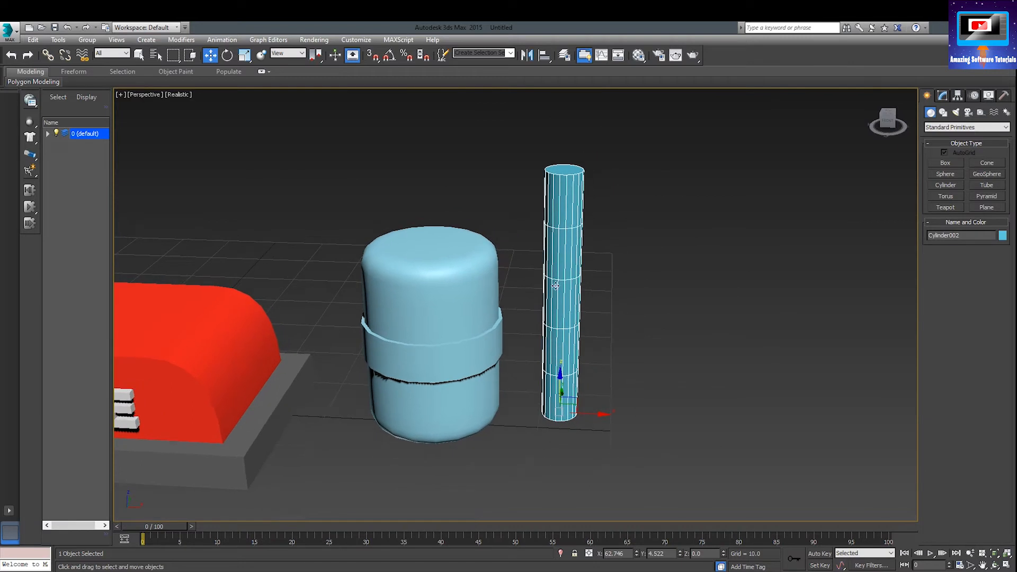
Step: Rotate the thin cylinder with angle snap so it lies horizontally, pointing away from the SUBSCRIBE button
click(943, 95)
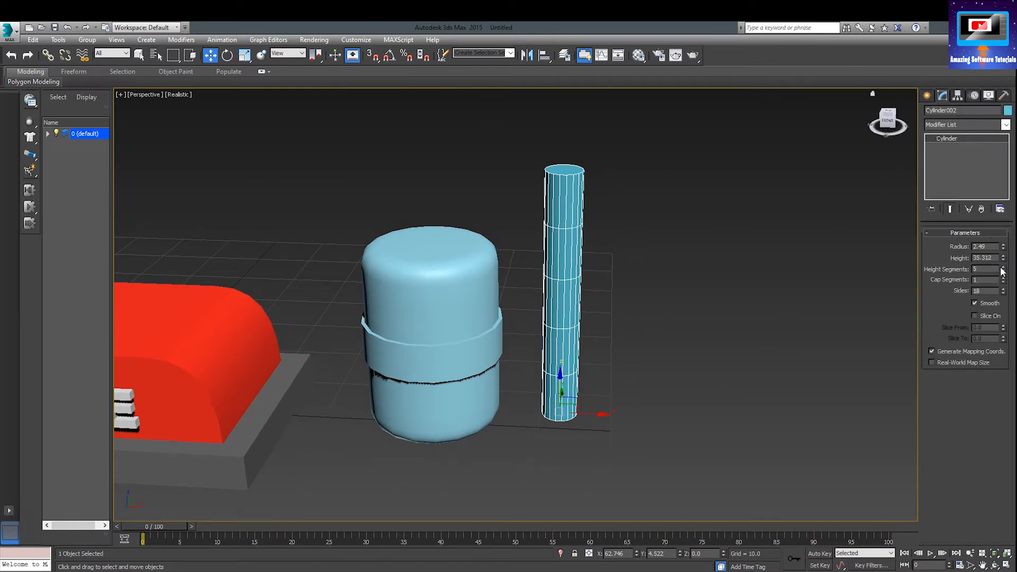
click(227, 55)
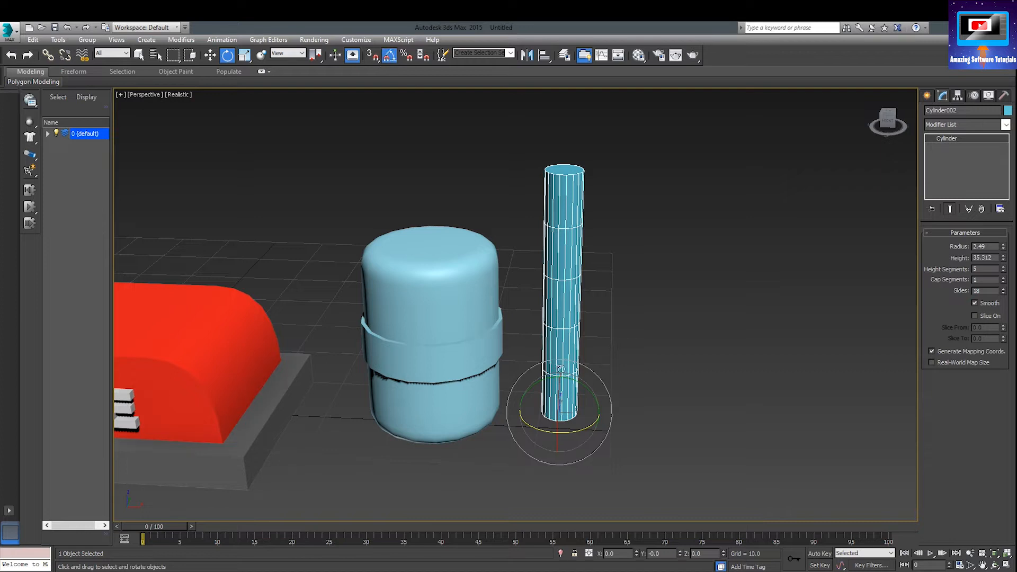
drag(571, 380, 609, 414)
Step: Move the thin cylinder to about X 54.25, Y 1.988, Z 12.594 so it joins the thick cylinder's band as a handle
click(212, 57)
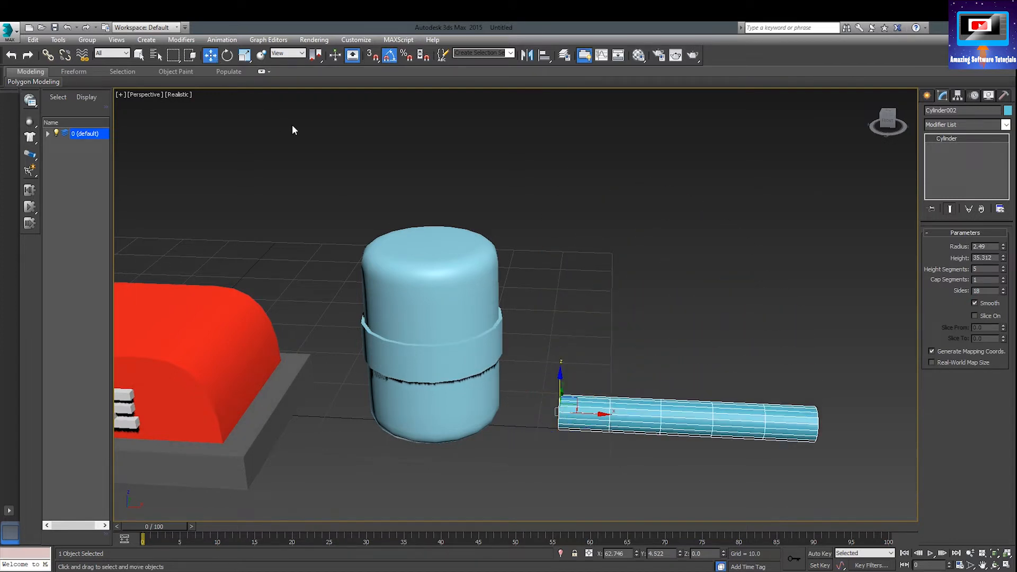
drag(888, 120, 873, 150)
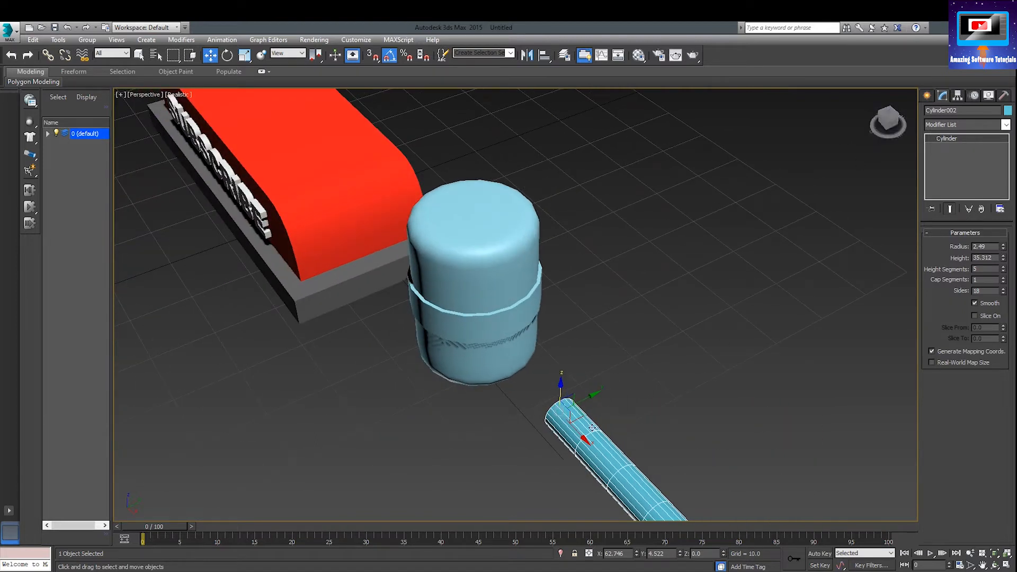
drag(583, 438, 529, 375)
drag(540, 337, 519, 286)
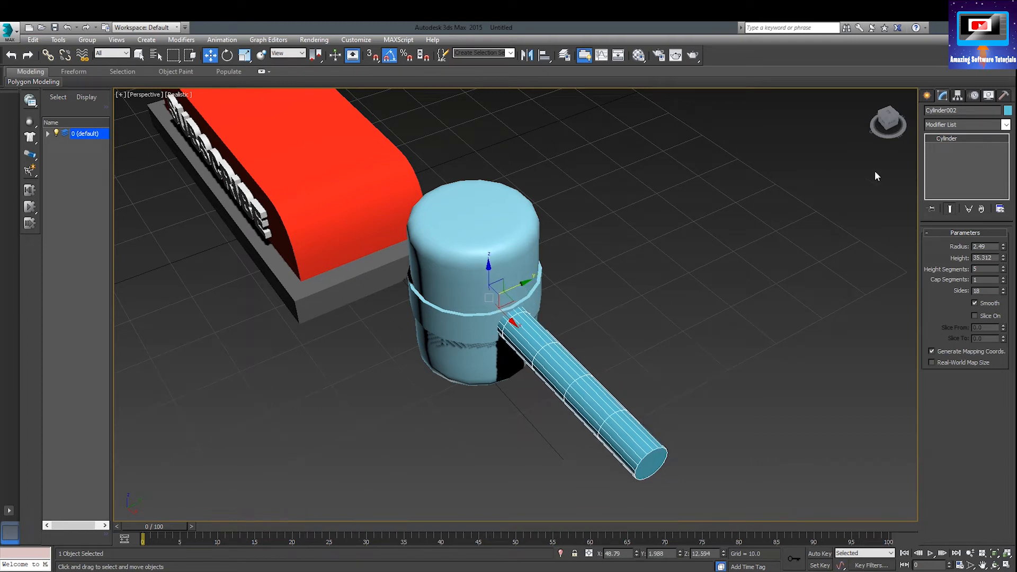
drag(892, 123, 869, 114)
alt+middle_drag(520, 286, 495, 322)
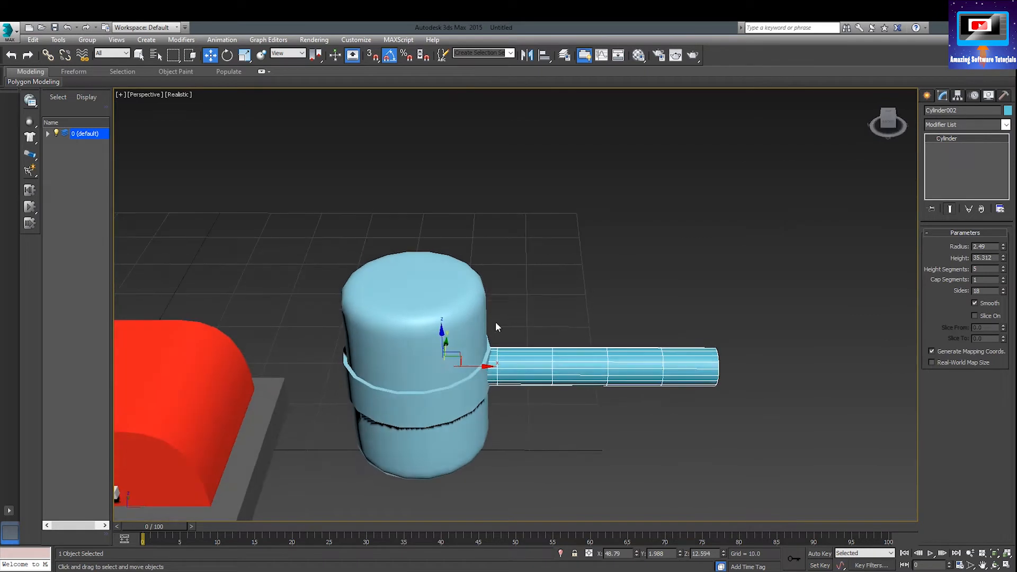
drag(482, 367, 523, 366)
Step: Lengthen the handle cylinder to a height of about 43.787
middle_drag(596, 371, 496, 350)
scroll(496, 350, down, 1)
scroll(572, 342, up, 1)
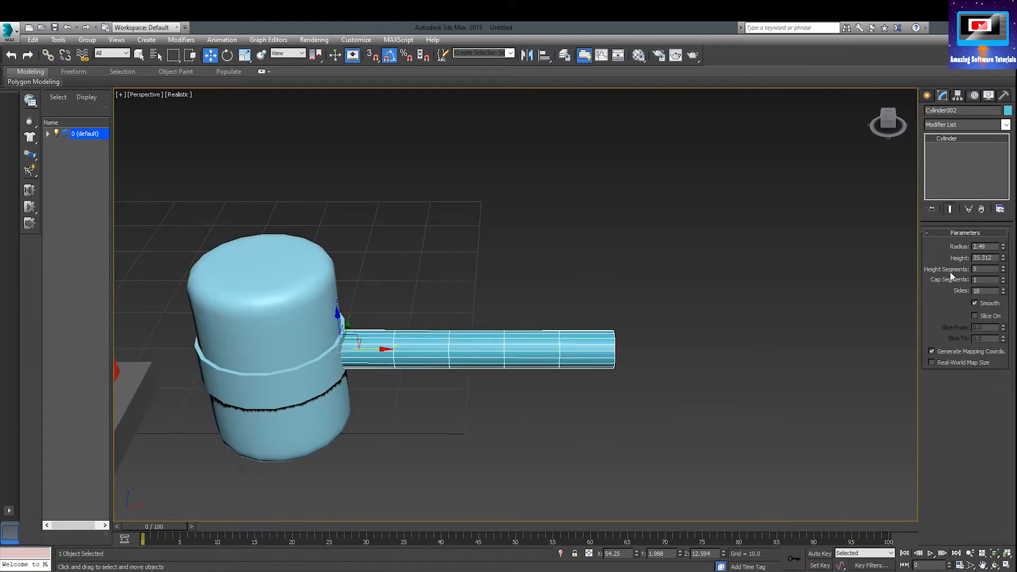
drag(1003, 260, 1003, 244)
scroll(612, 303, down, 3)
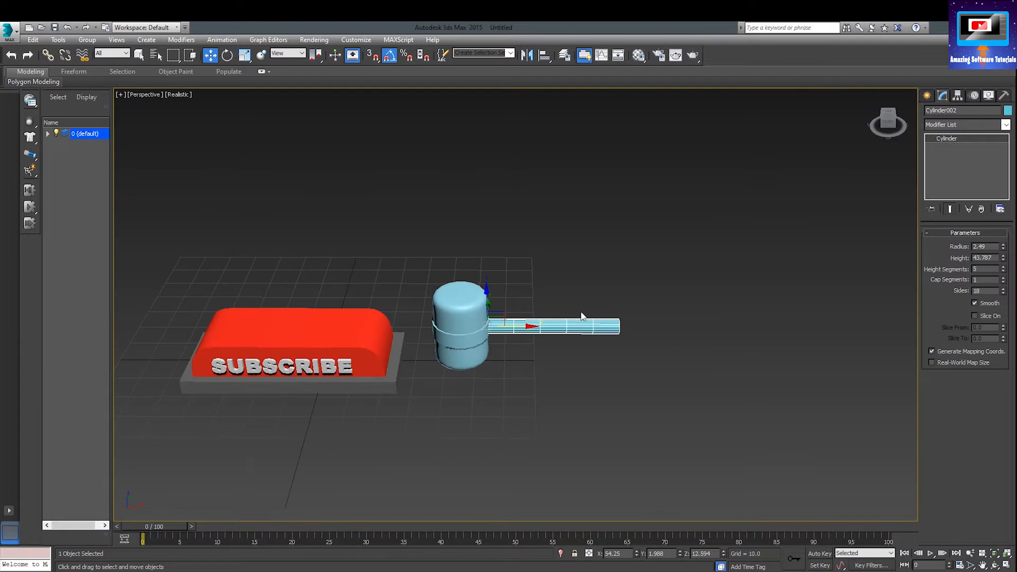
scroll(603, 334, up, 2)
scroll(603, 334, up, 2)
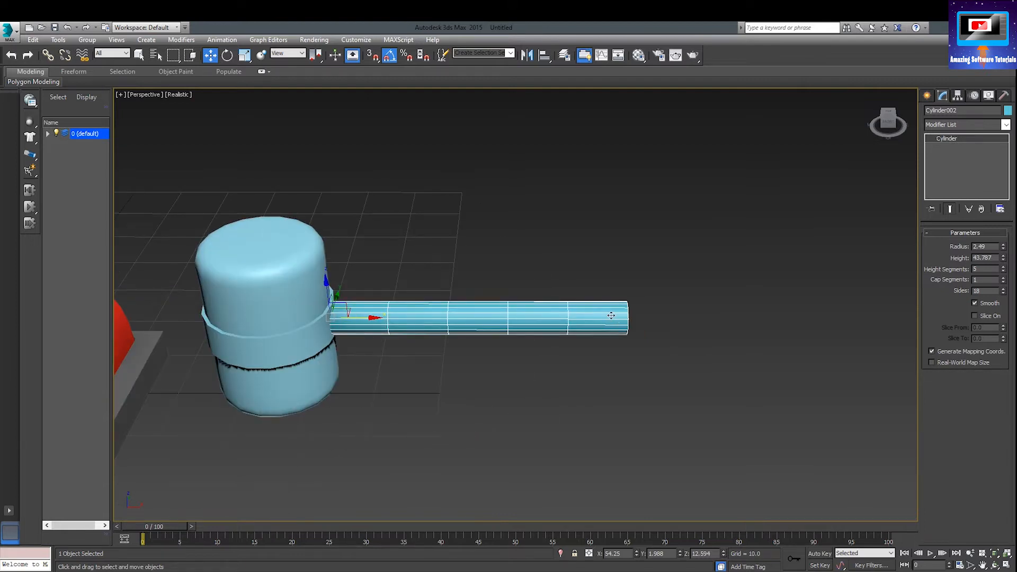
Step: Convert the handle to Editable Poly and select the 18 rim edges around its free end cap
right_click(611, 315)
mouse_move(671, 420)
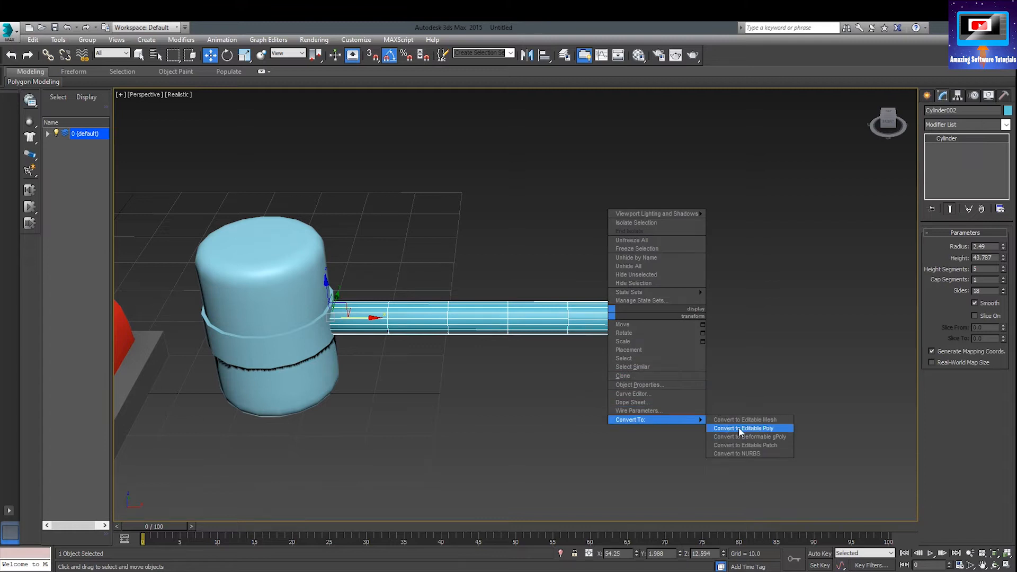
click(742, 429)
click(952, 245)
drag(890, 118, 842, 112)
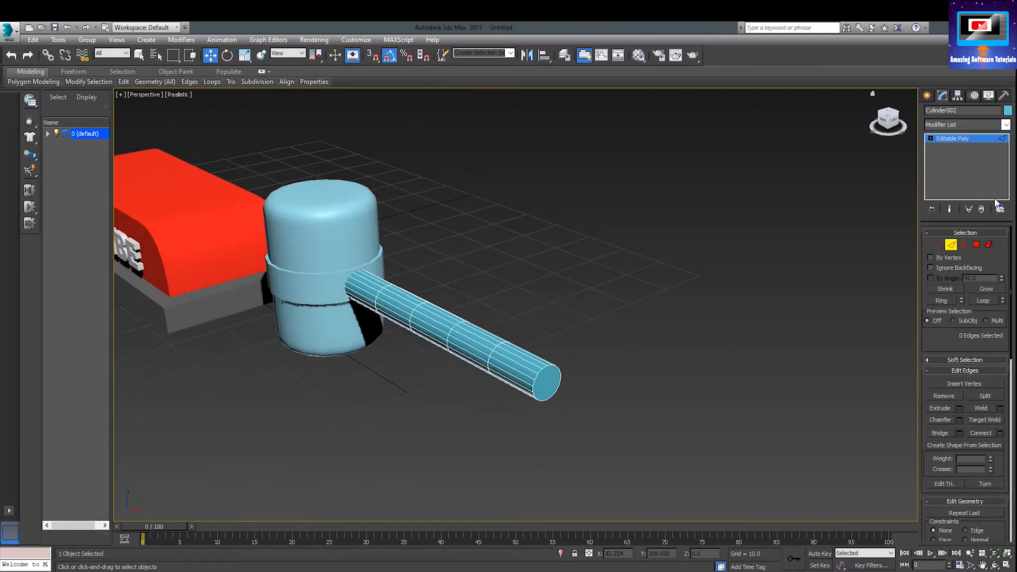
click(978, 245)
click(548, 385)
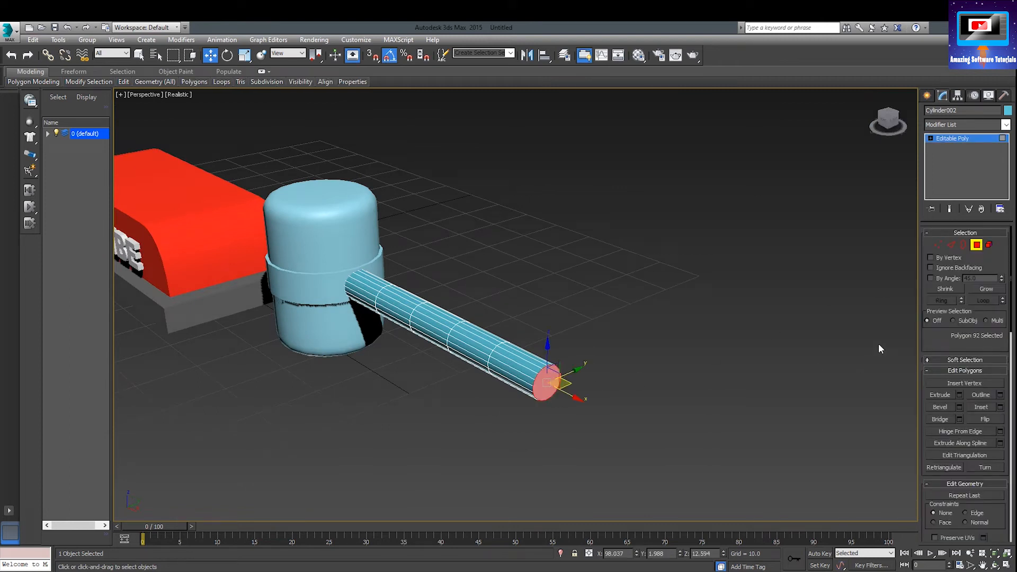
click(952, 244)
scroll(533, 387, up, 3)
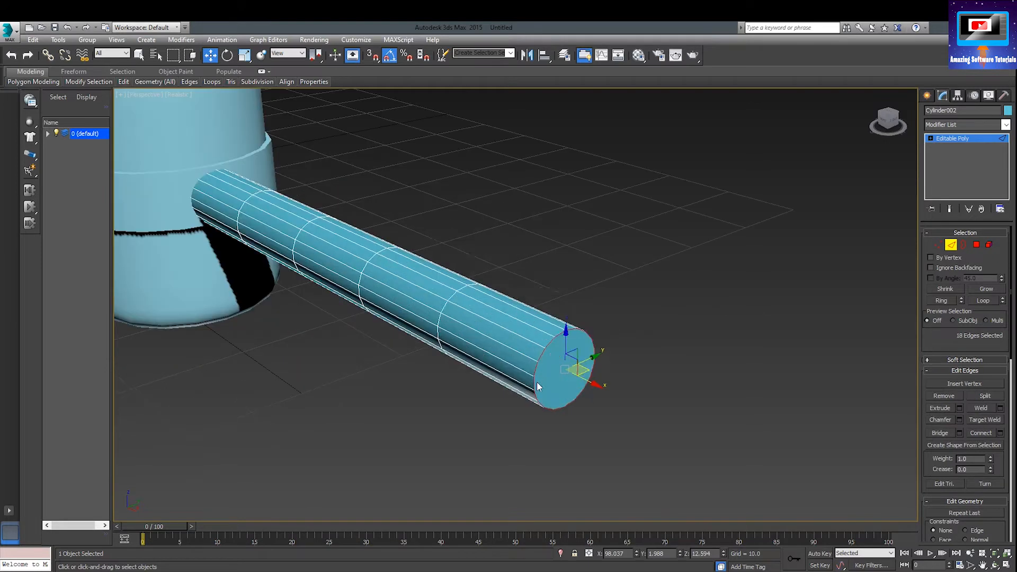
Step: Chamfer the selected rim of the handle's free end by about 2.312 with 7 segments
right_click(537, 382)
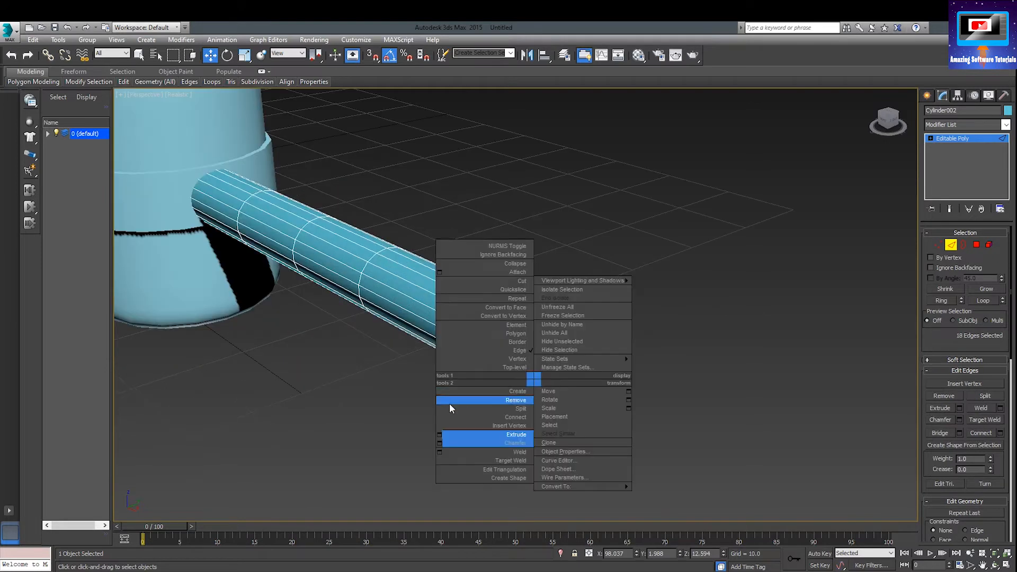
click(440, 443)
drag(528, 332, 528, 320)
middle_drag(315, 401, 455, 358)
mouse_move(523, 342)
mouse_down()
mouse_move(524, 316)
mouse_move(527, 328)
mouse_up()
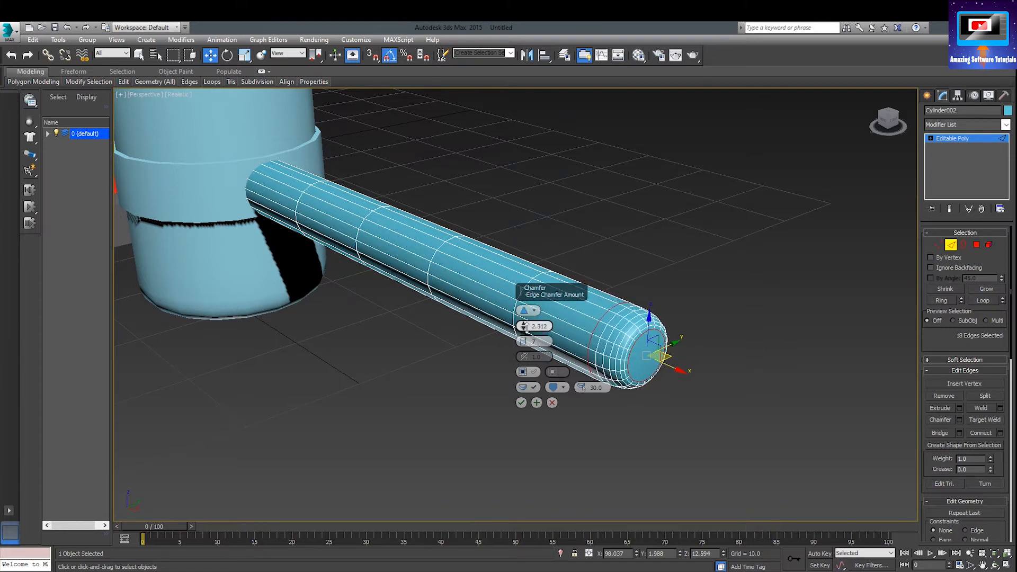
click(521, 402)
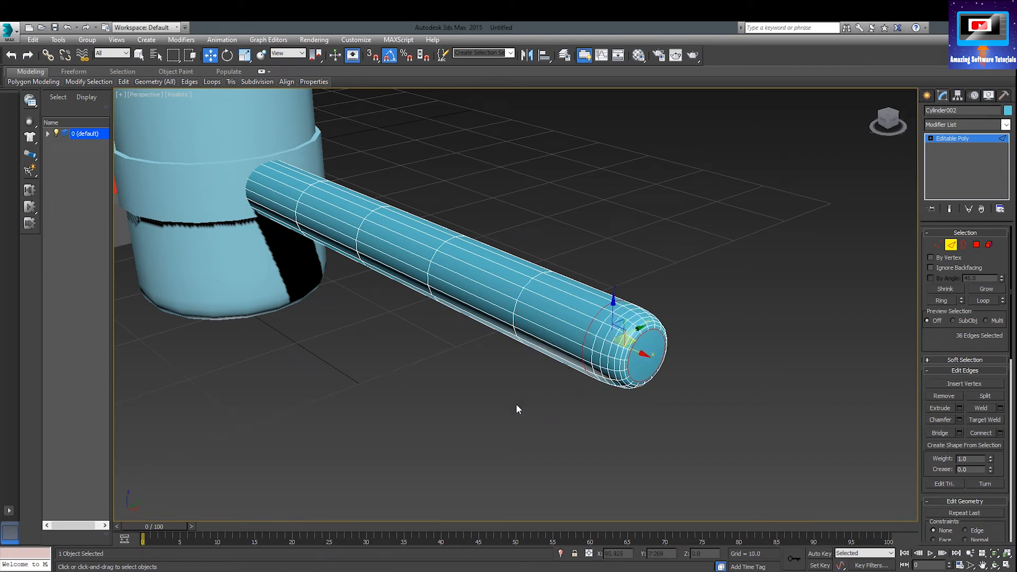
Step: Scale up the handle's free end cap polygon using soft selection with a falloff of about 51.4, tapering the handle toward the head
scroll(504, 340, down, 3)
middle_drag(503, 344, 526, 347)
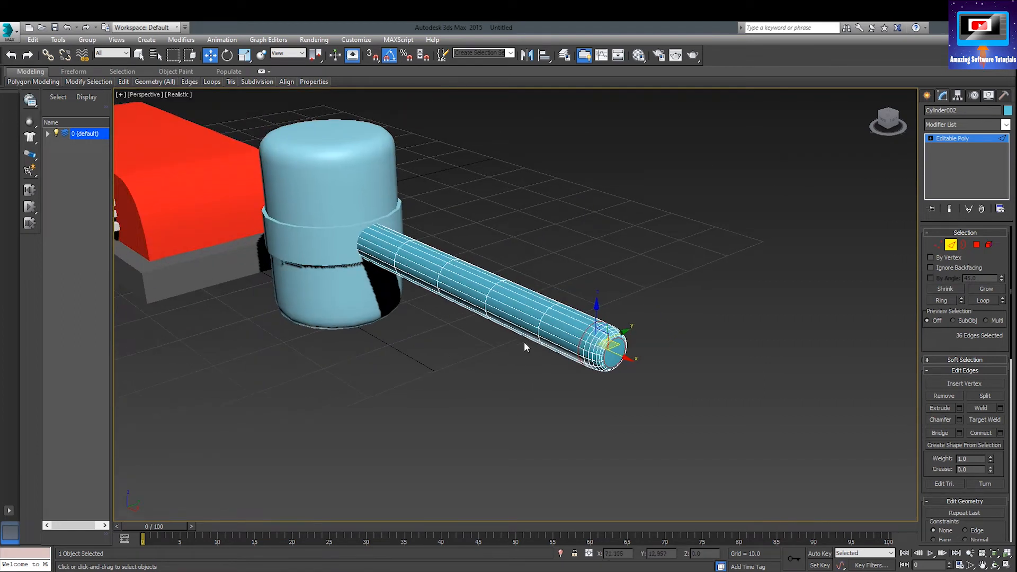
click(976, 244)
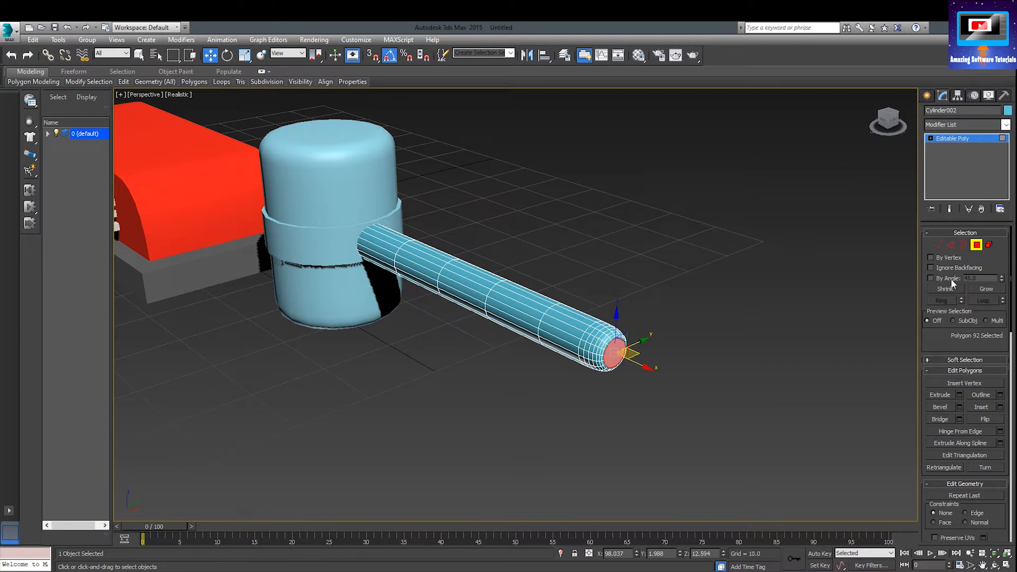
click(945, 359)
click(931, 311)
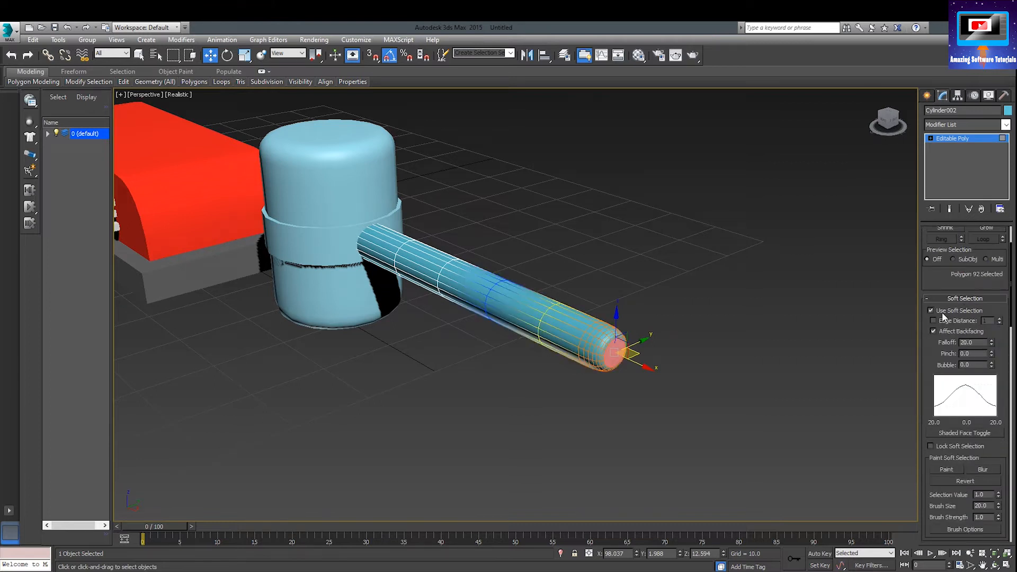
drag(992, 344, 996, 259)
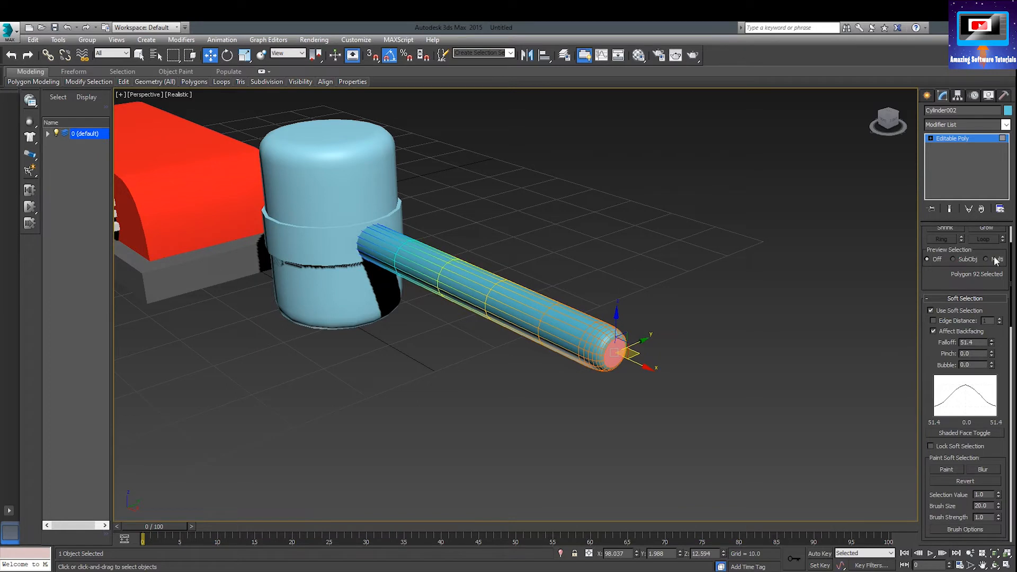
click(244, 55)
drag(612, 351, 617, 324)
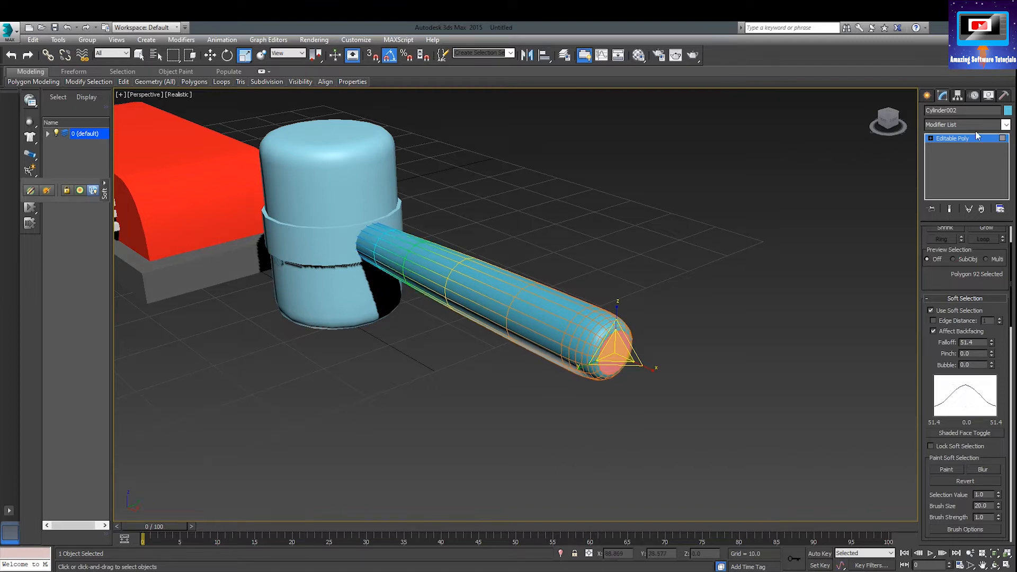
Step: Leave polygon editing, move the whole handle about 1.317 outward along X and deselect it
click(927, 96)
click(210, 55)
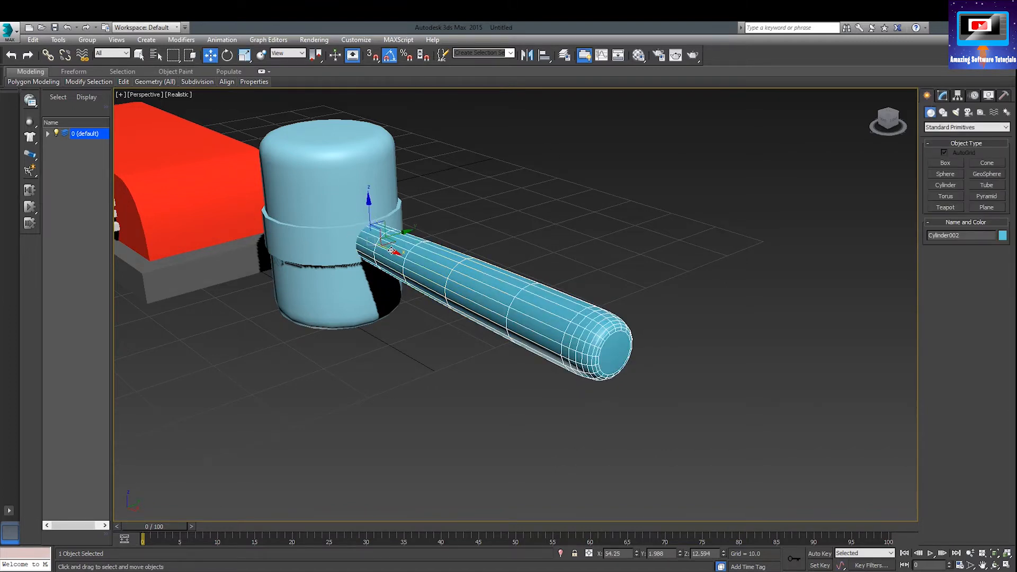
mouse_move(391, 250)
mouse_down()
mouse_move(424, 263)
mouse_move(398, 254)
mouse_up()
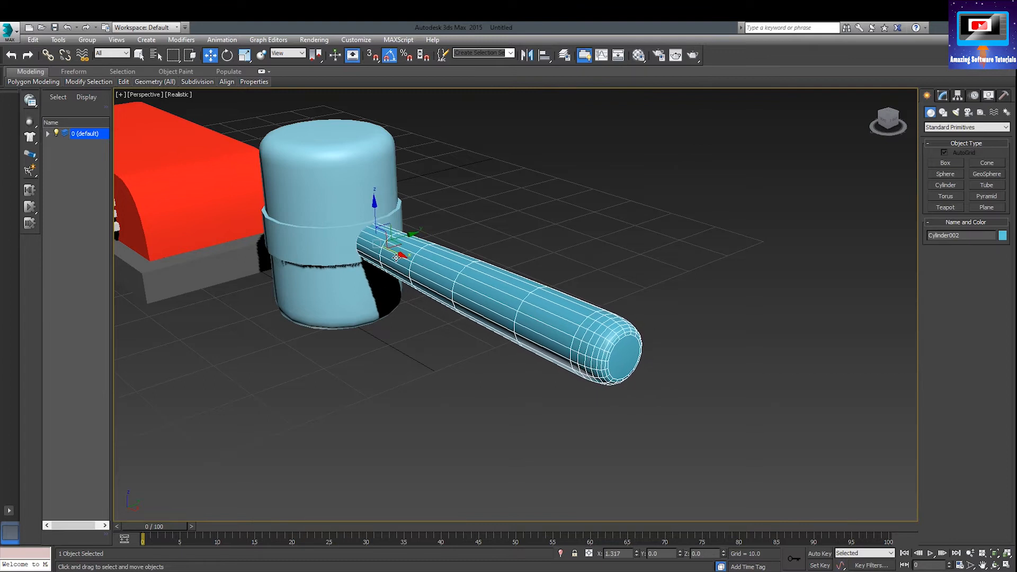
click(479, 208)
Step: Change the 03 - Default material's ambient and diffuse color to a medium grey and apply it to the mallet head
drag(880, 137, 730, 227)
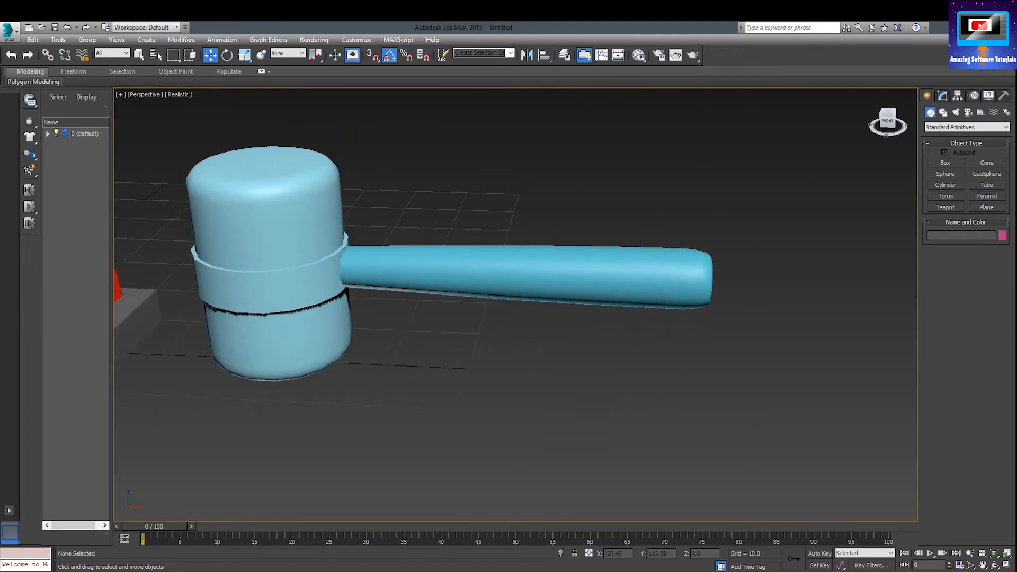
middle_drag(491, 343, 605, 379)
scroll(698, 379, up, 3)
scroll(599, 378, down, 6)
scroll(593, 377, up, 2)
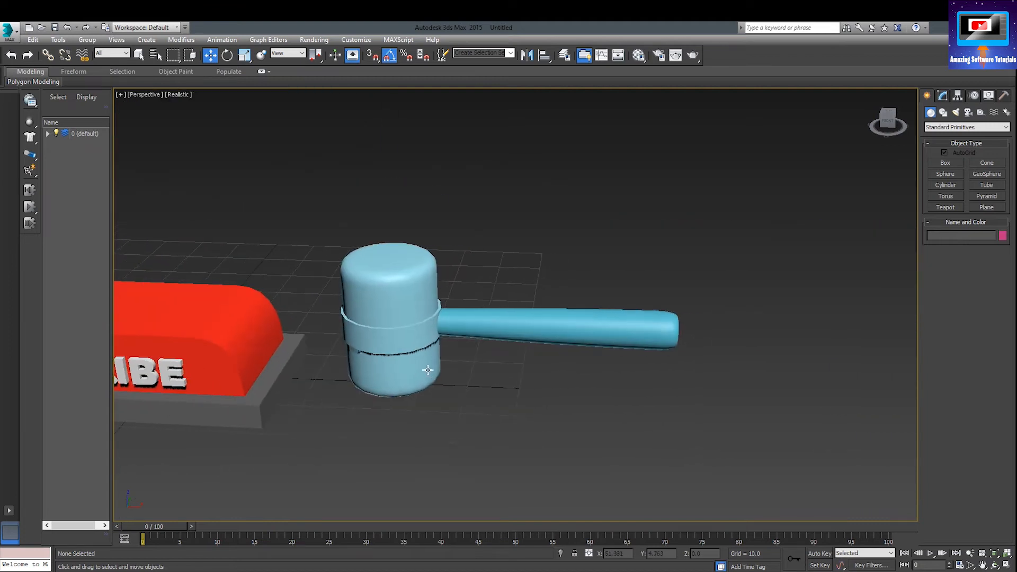
scroll(435, 335, up, 2)
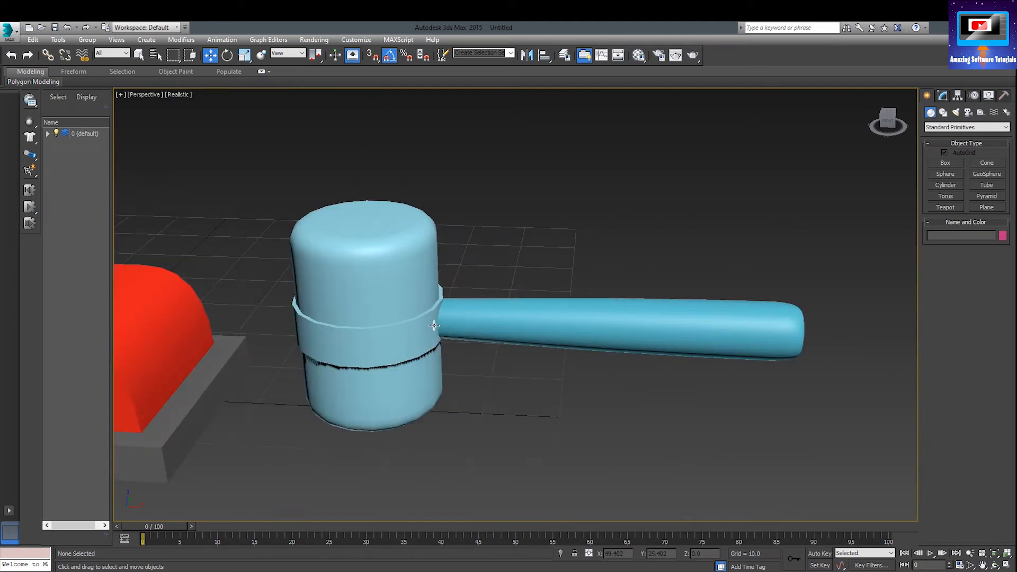
key(m)
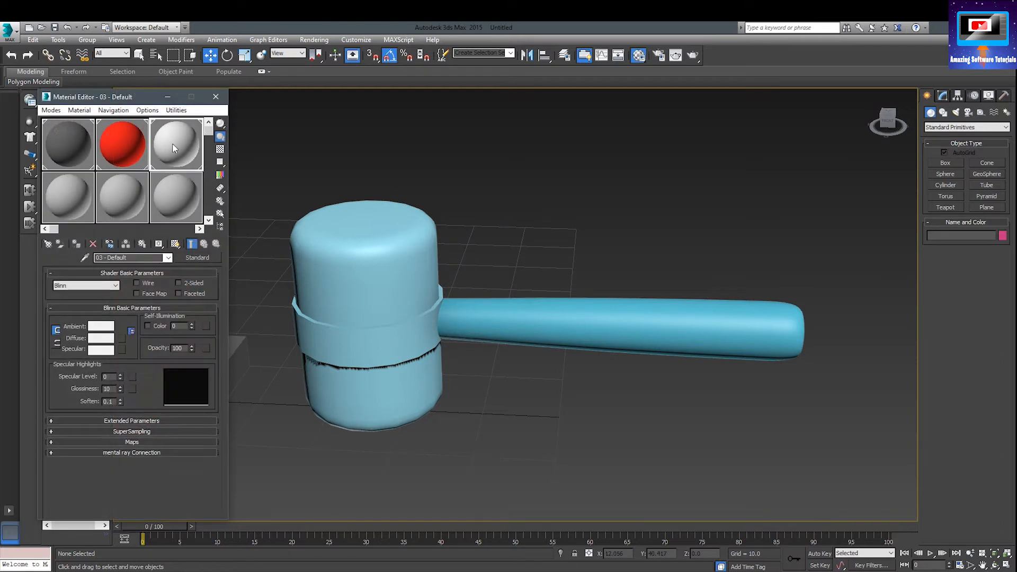
click(94, 328)
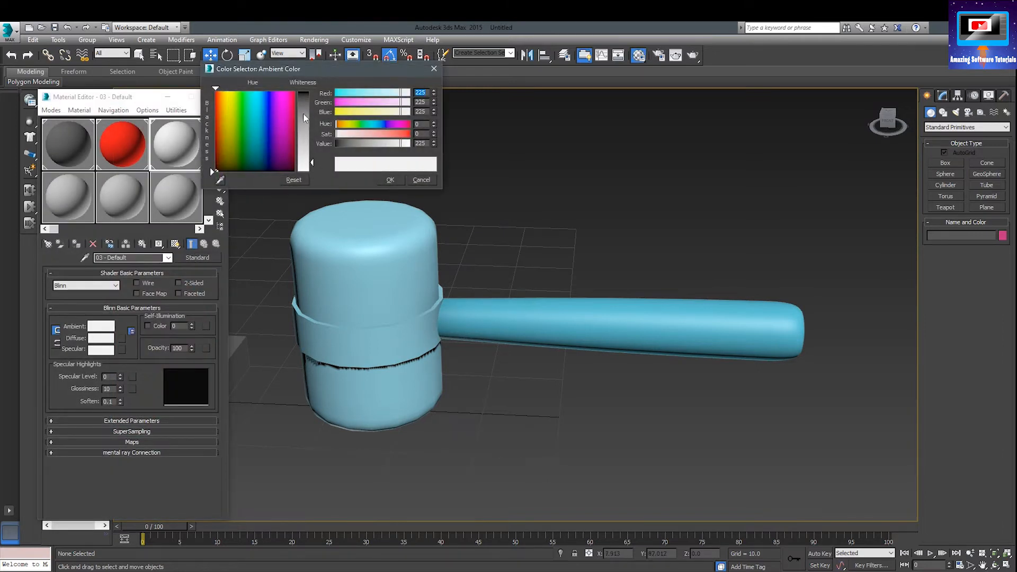
click(400, 181)
drag(204, 160, 342, 263)
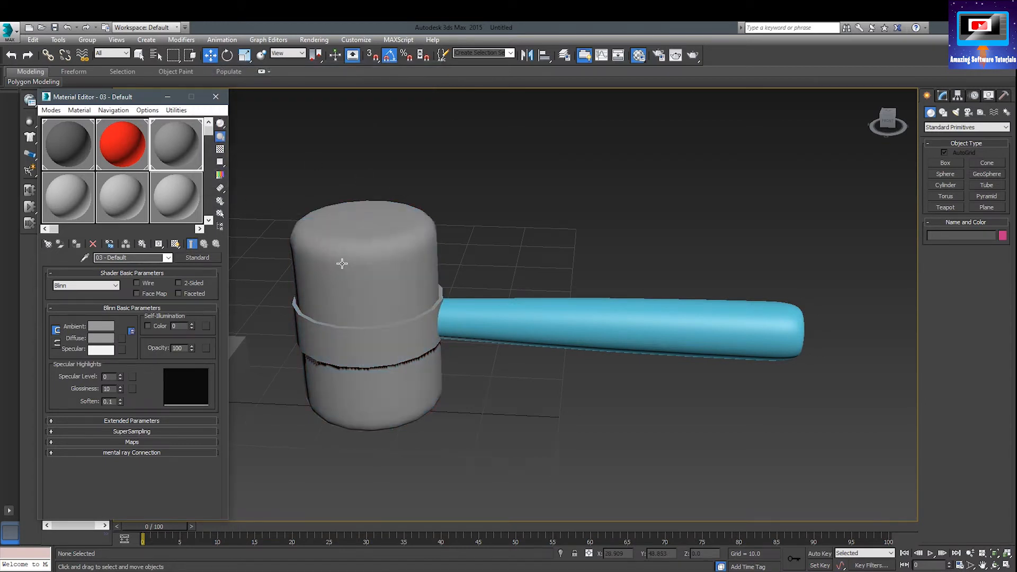
Step: Change the 07 - Default material's ambient and diffuse color to a medium brown and apply it to the mallet handle
click(65, 191)
click(102, 327)
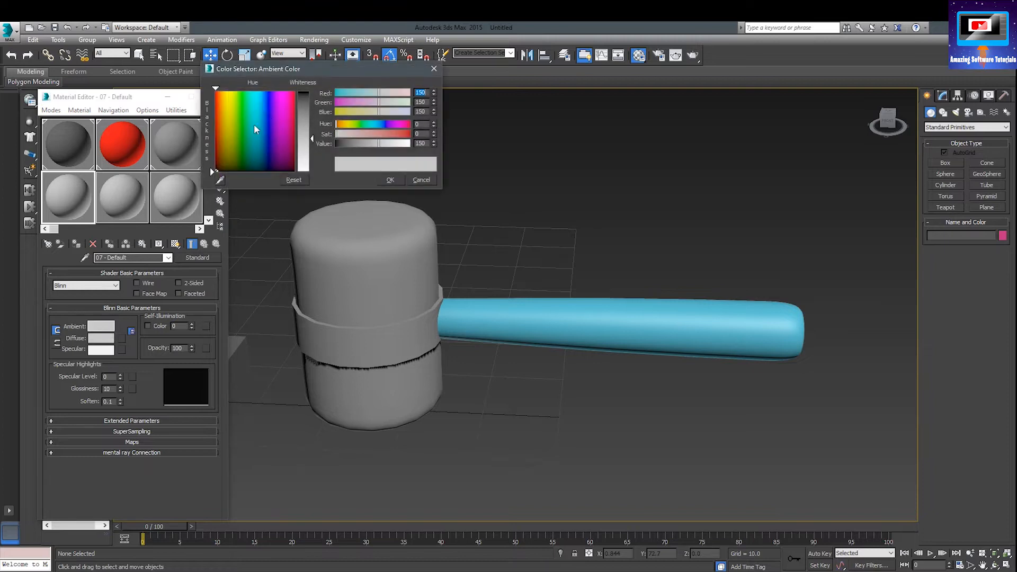
drag(267, 121, 221, 157)
drag(302, 130, 306, 94)
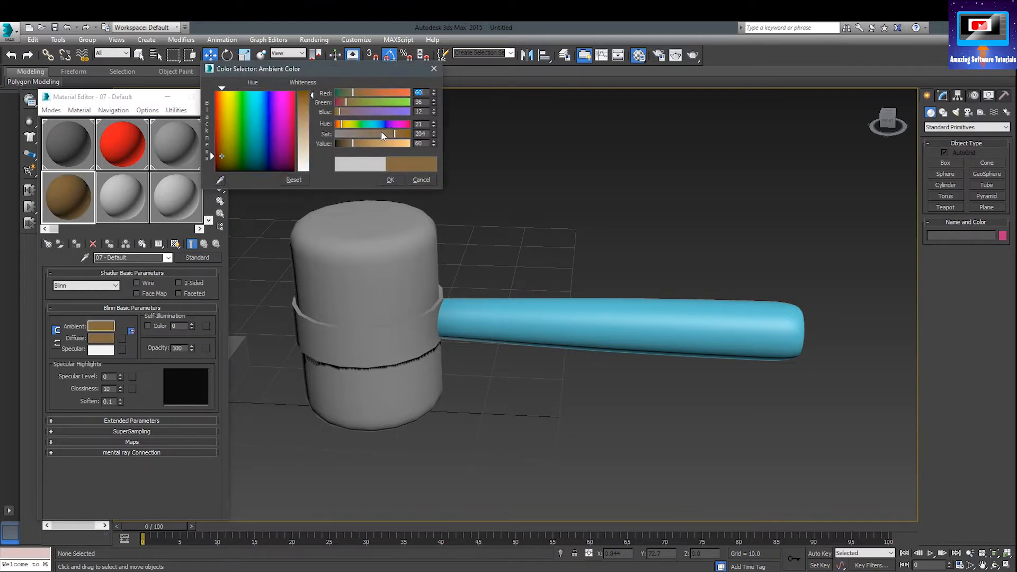
drag(344, 125, 339, 126)
click(391, 180)
drag(55, 206, 533, 327)
Step: Group the mallet head and handle together under the default group name and deselect the group
scroll(503, 226, down, 5)
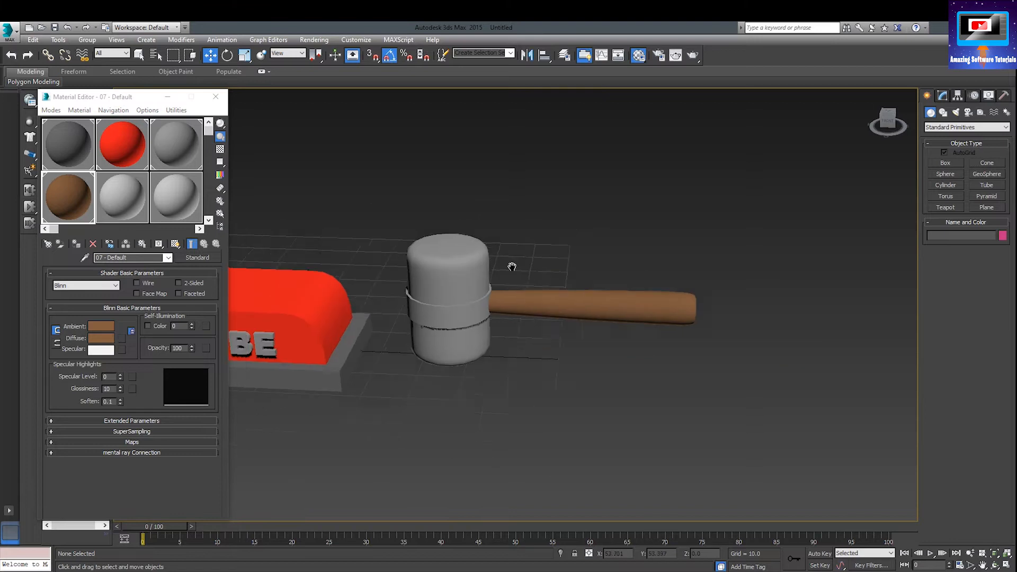
drag(609, 236, 523, 383)
click(87, 40)
click(86, 49)
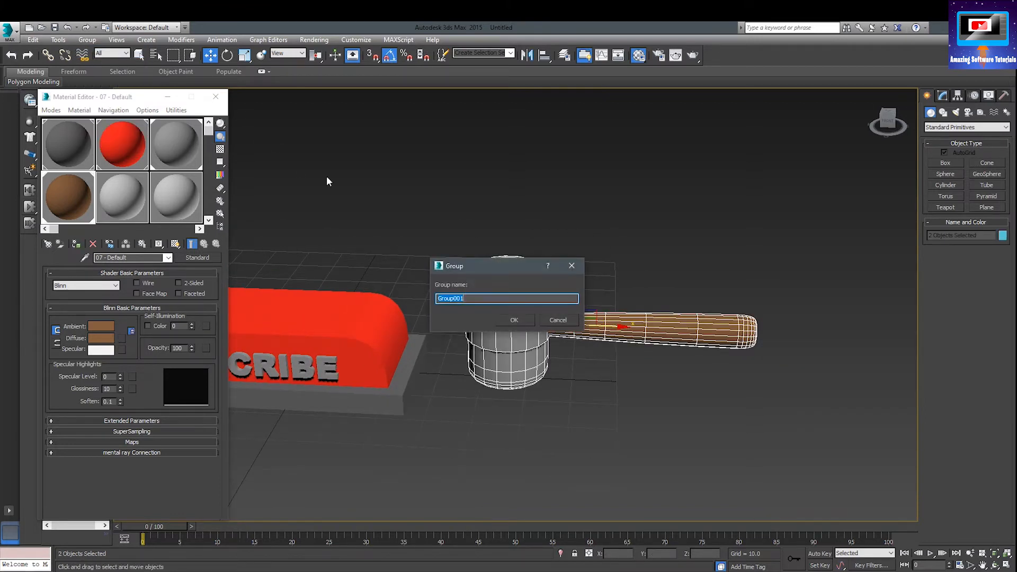
click(508, 319)
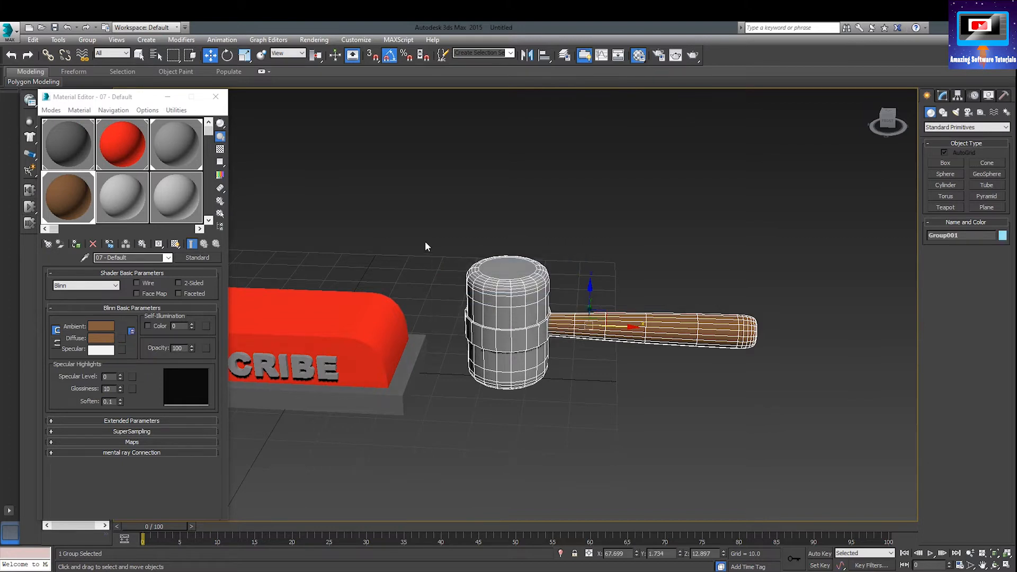
middle_drag(425, 246, 564, 241)
click(564, 241)
Step: Group the red button with its SUBSCRIBE lettering, keeping the default group name, and deselect it
middle_drag(567, 277, 497, 285)
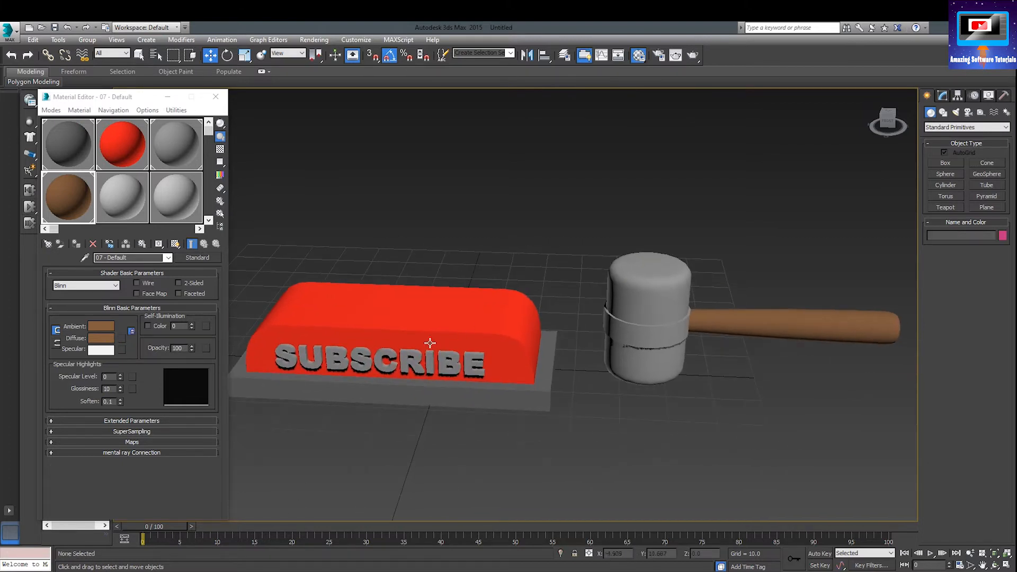
click(409, 340)
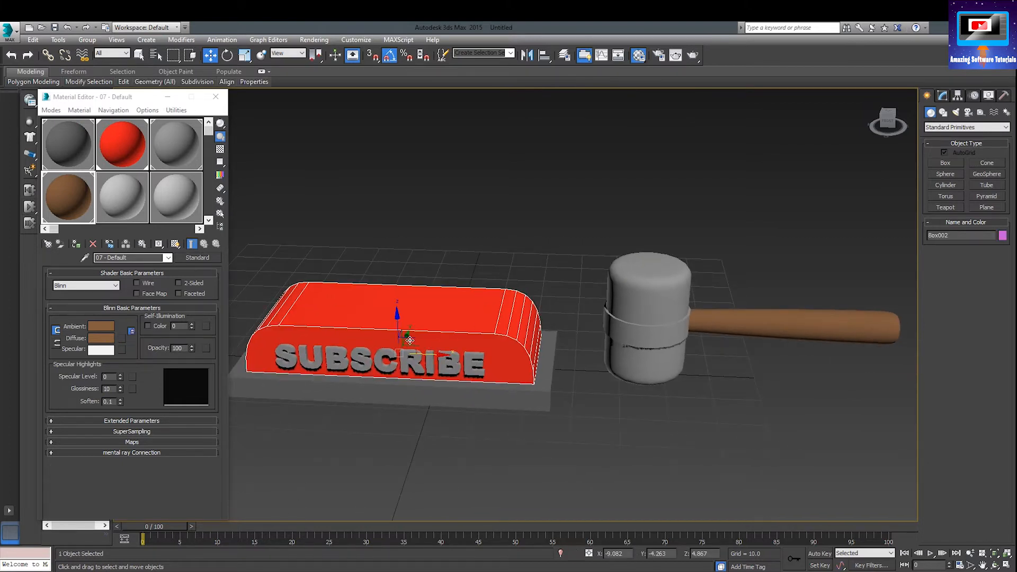
ctrl+click(382, 355)
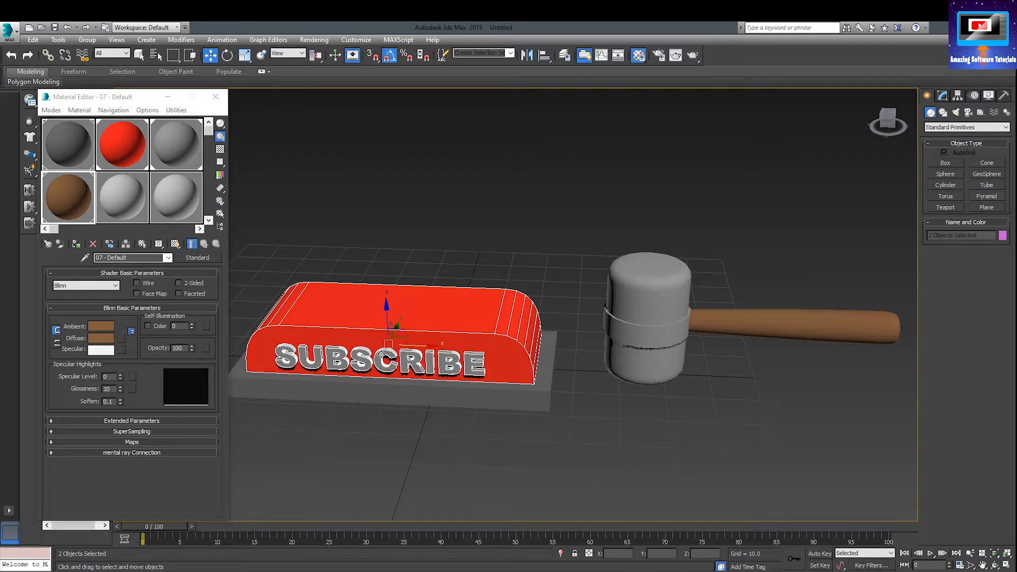
click(87, 40)
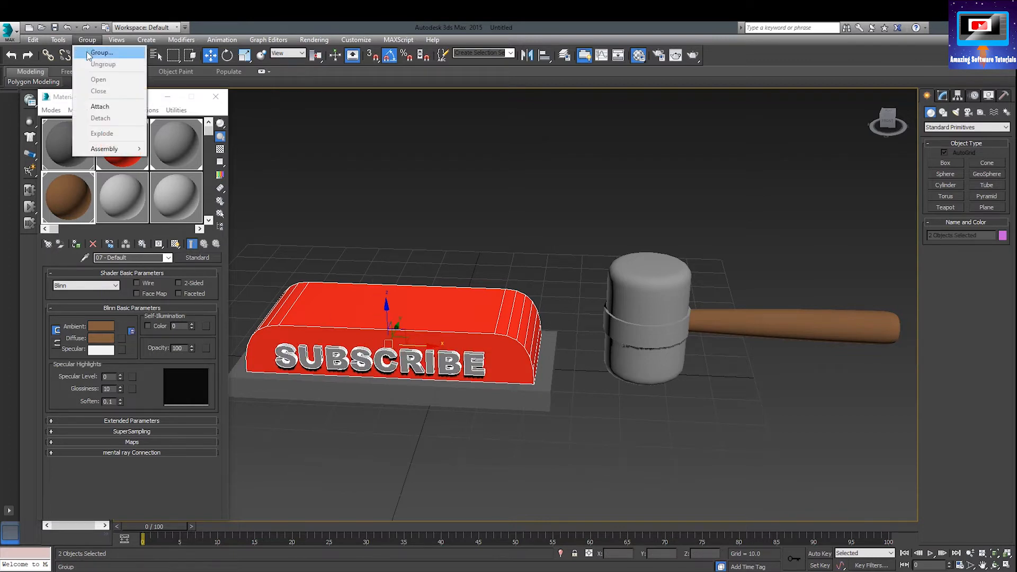
click(89, 52)
click(514, 321)
click(475, 254)
Step: Move the mallet group over the red button and raise it about 17.194 along Z so the head sits above the button
middle_drag(498, 334, 471, 322)
click(641, 316)
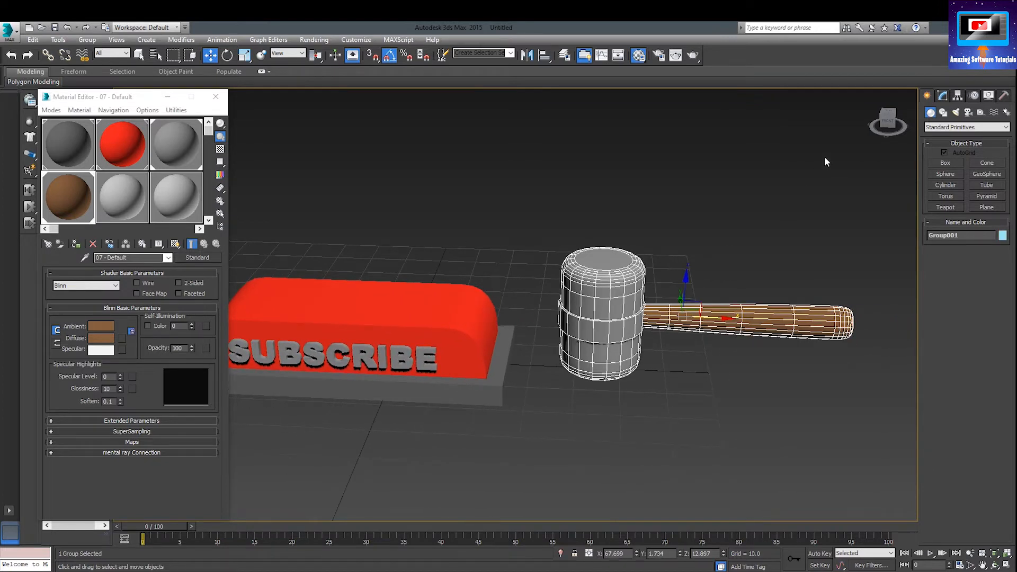
alt+middle_drag(825, 162, 783, 152)
middle_drag(704, 342, 559, 341)
drag(616, 374, 500, 248)
click(902, 119)
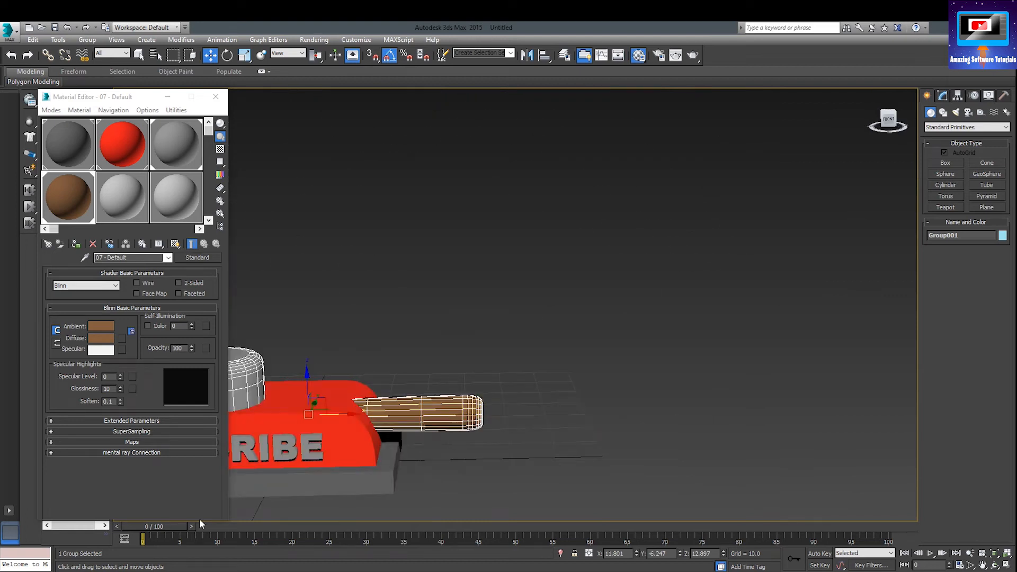
drag(561, 329, 578, 247)
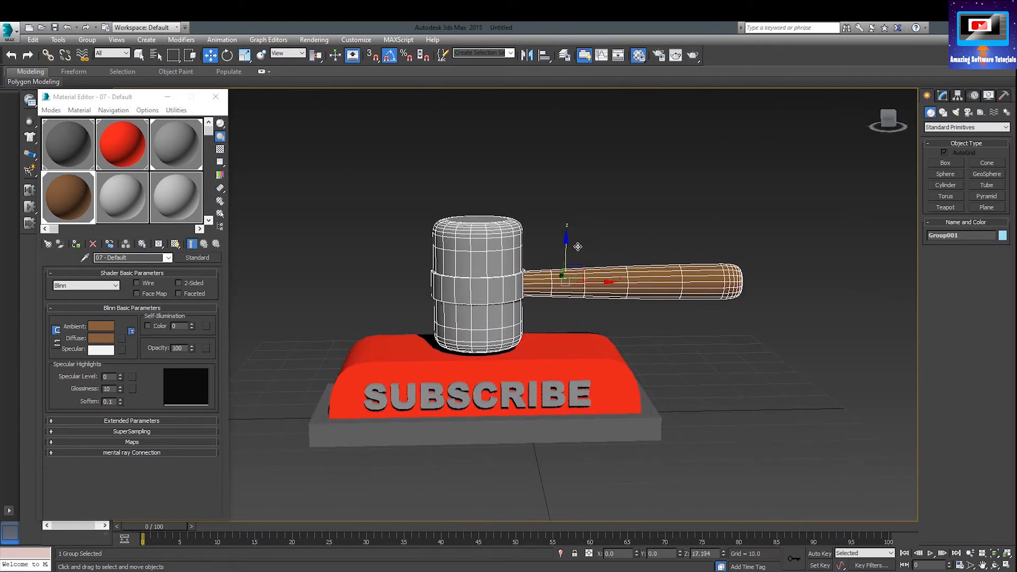